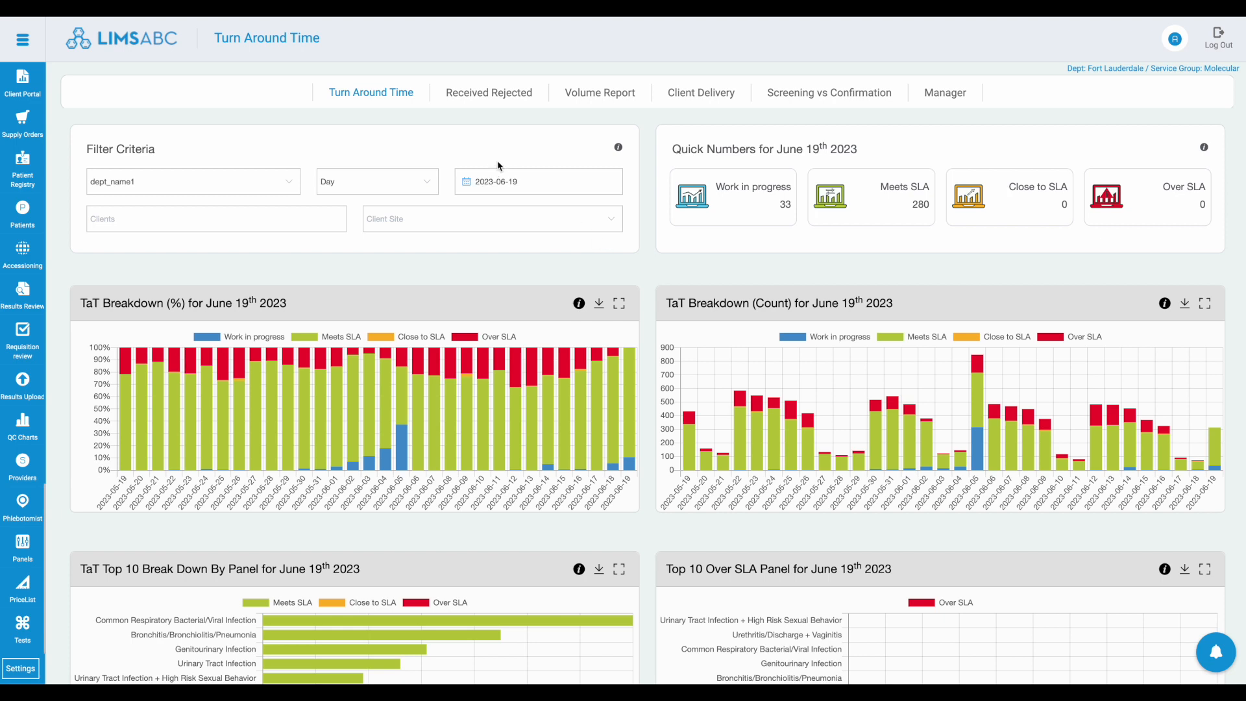
- Search the page menu for "report" and open the Report Templates page
{"action": "left_click", "coordinate": [31, 42]}
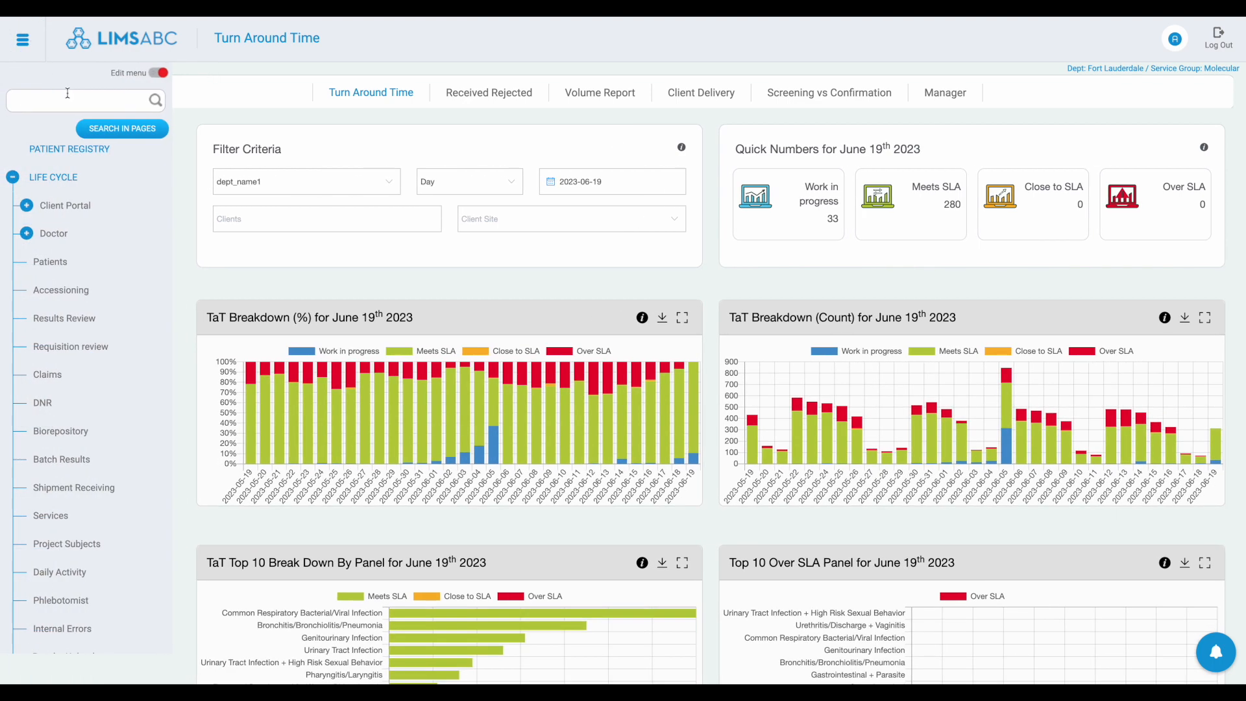
{"action": "type", "text": "report"}
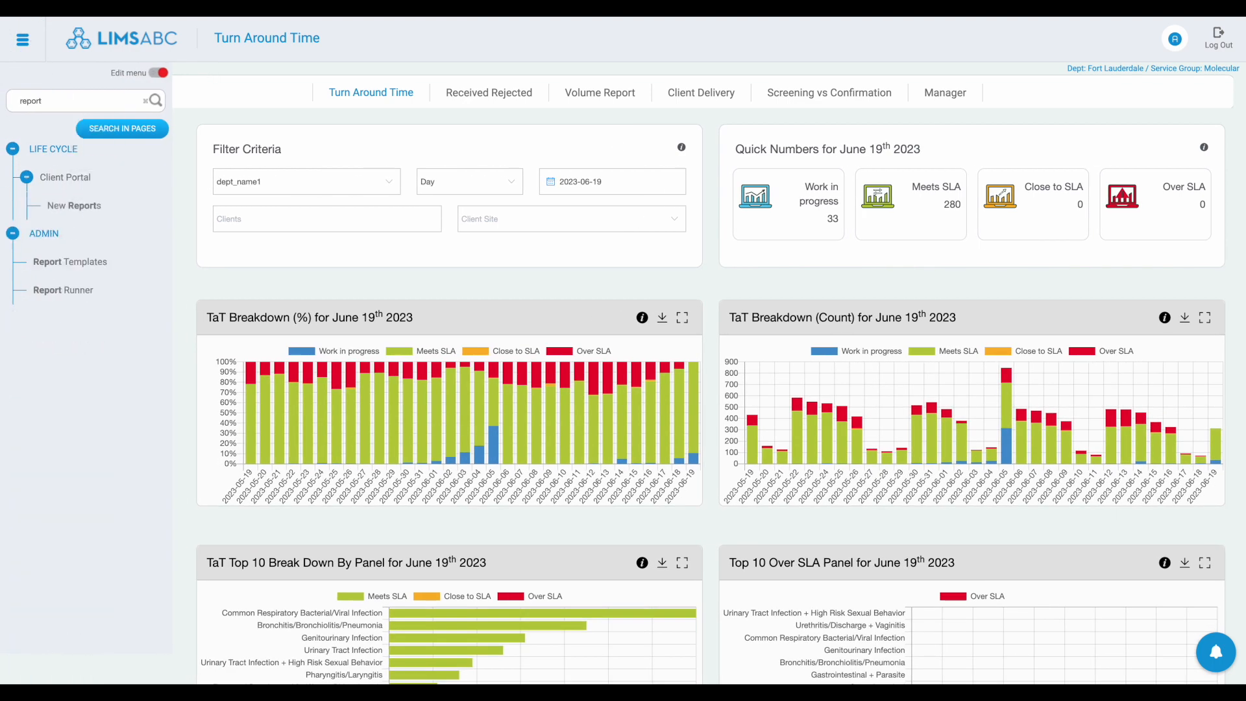
{"action": "mouse_move", "coordinate": [32, 300]}
{"action": "left_mouse_down"}
{"action": "mouse_move", "coordinate": [123, 300]}
{"action": "mouse_move", "coordinate": [33, 276]}
{"action": "mouse_move", "coordinate": [26, 299]}
{"action": "mouse_move", "coordinate": [59, 305]}
{"action": "left_mouse_up"}
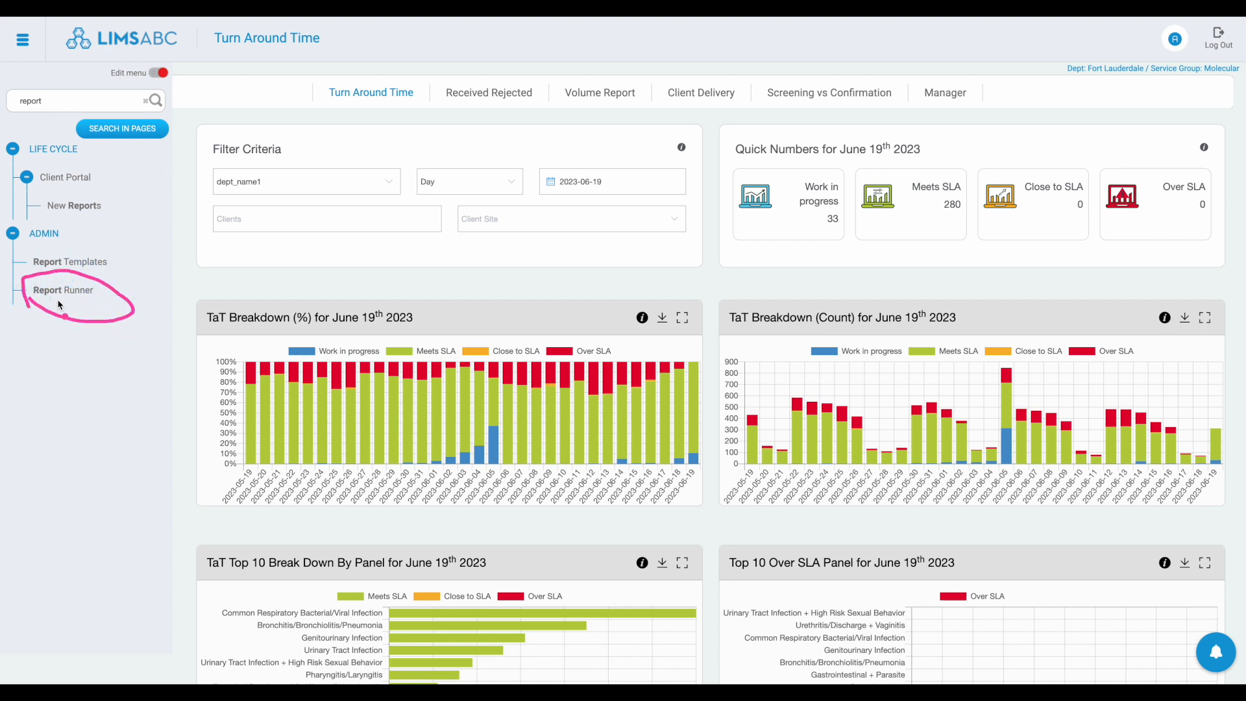
{"action": "mouse_move", "coordinate": [52, 269]}
{"action": "left_mouse_down"}
{"action": "mouse_move", "coordinate": [45, 253]}
{"action": "mouse_move", "coordinate": [23, 266]}
{"action": "mouse_move", "coordinate": [133, 285]}
{"action": "mouse_move", "coordinate": [95, 251]}
{"action": "left_mouse_up"}
{"action": "left_click", "coordinate": [85, 266]}
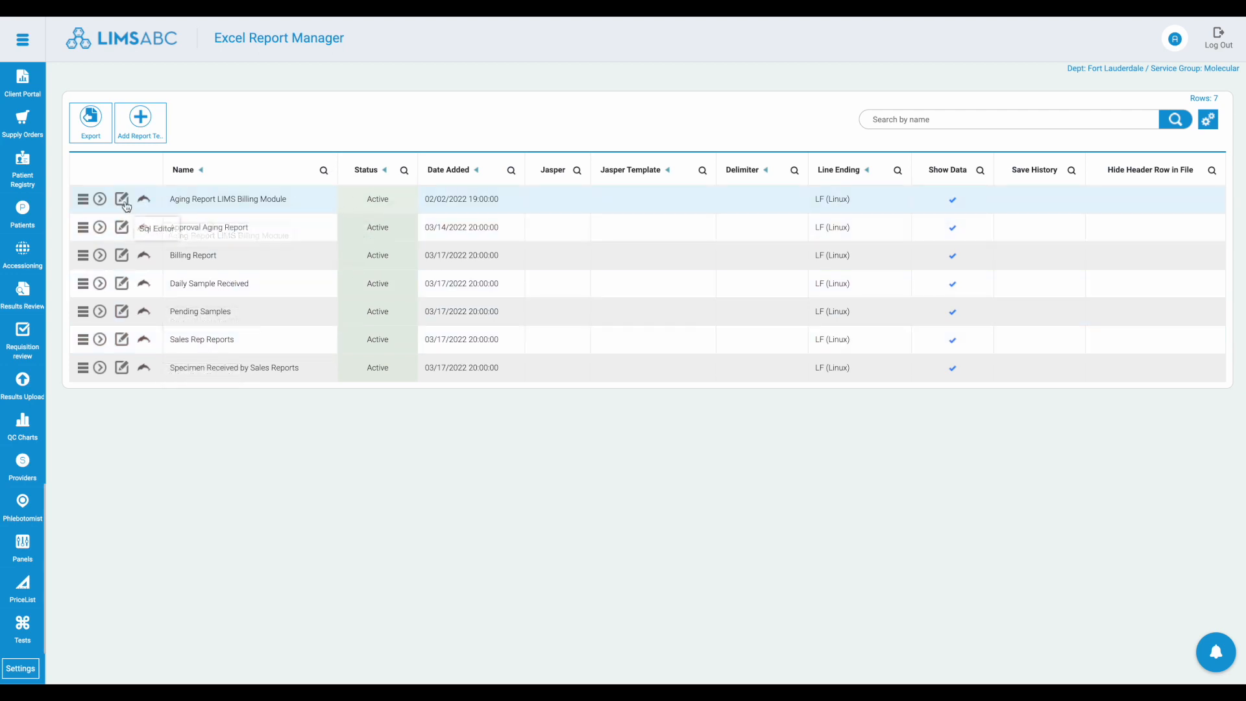
- Expand the Aging Report LIMS Billing Module template and examine the name, caption and type of its parameters
{"action": "left_click", "coordinate": [101, 200]}
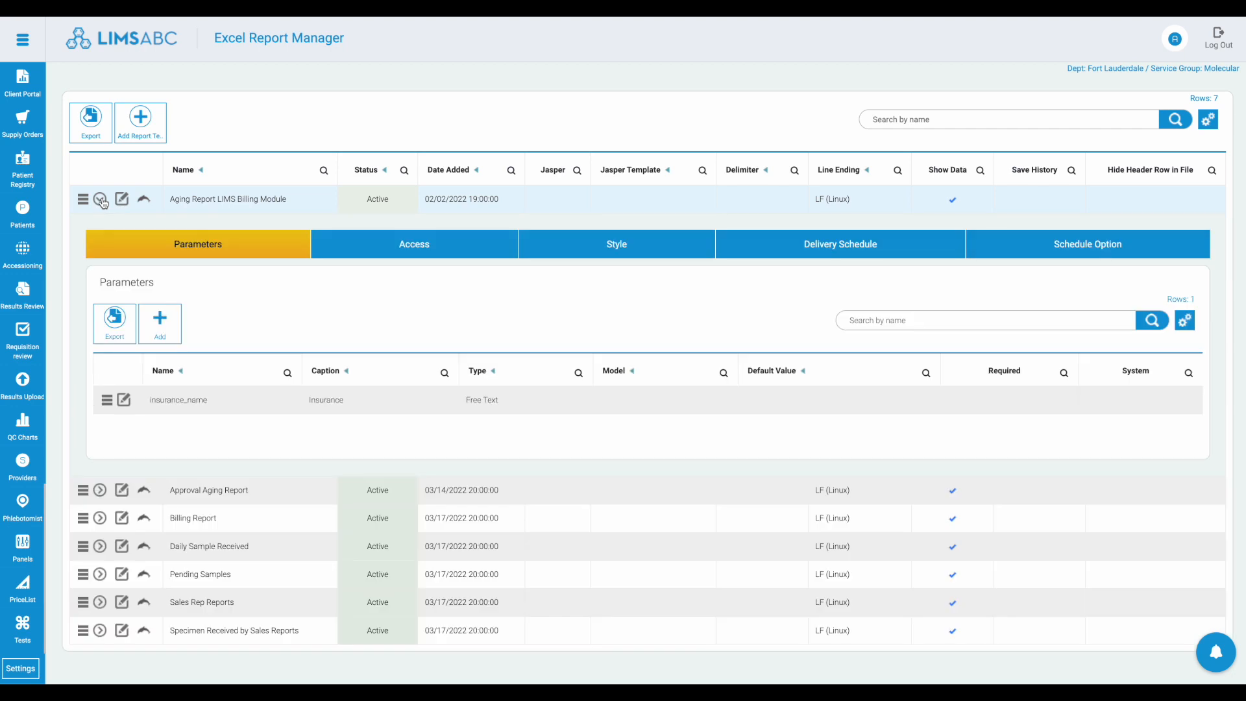
{"action": "mouse_move", "coordinate": [164, 252]}
{"action": "left_mouse_down"}
{"action": "mouse_move", "coordinate": [228, 265]}
{"action": "mouse_move", "coordinate": [188, 223]}
{"action": "mouse_move", "coordinate": [162, 245]}
{"action": "left_mouse_up"}
{"action": "mouse_move", "coordinate": [158, 418]}
{"action": "left_mouse_down"}
{"action": "mouse_move", "coordinate": [217, 391]}
{"action": "mouse_move", "coordinate": [153, 383]}
{"action": "mouse_move", "coordinate": [159, 412]}
{"action": "left_mouse_up"}
{"action": "mouse_move", "coordinate": [332, 387]}
{"action": "left_mouse_down"}
{"action": "mouse_move", "coordinate": [296, 394]}
{"action": "mouse_move", "coordinate": [373, 406]}
{"action": "mouse_move", "coordinate": [329, 389]}
{"action": "left_mouse_up"}
{"action": "mouse_move", "coordinate": [498, 383]}
{"action": "left_mouse_down"}
{"action": "mouse_move", "coordinate": [480, 429]}
{"action": "mouse_move", "coordinate": [514, 356]}
{"action": "left_mouse_up"}
- Open the insurance_name parameter for editing and look through the available parameter types and the Model field
{"action": "left_click", "coordinate": [127, 402]}
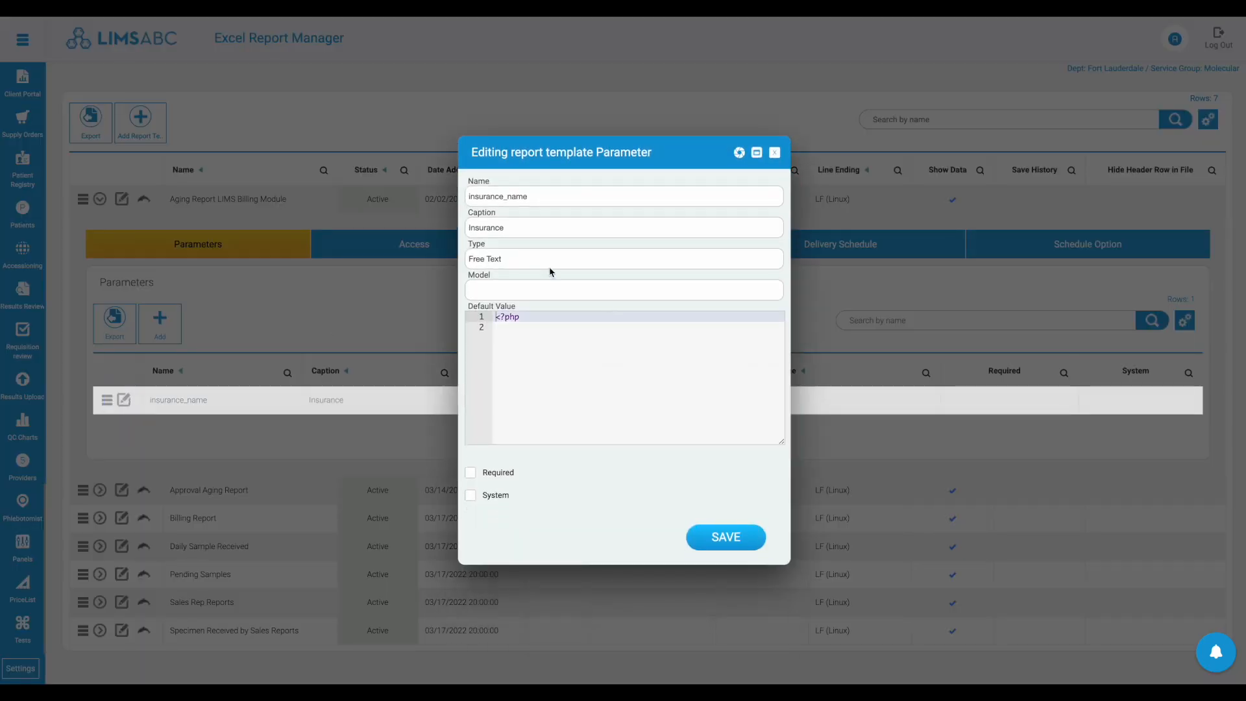
{"action": "left_click", "coordinate": [528, 258]}
{"action": "scroll", "coordinate": [519, 308], "scroll_direction": "down", "scroll_amount": 3}
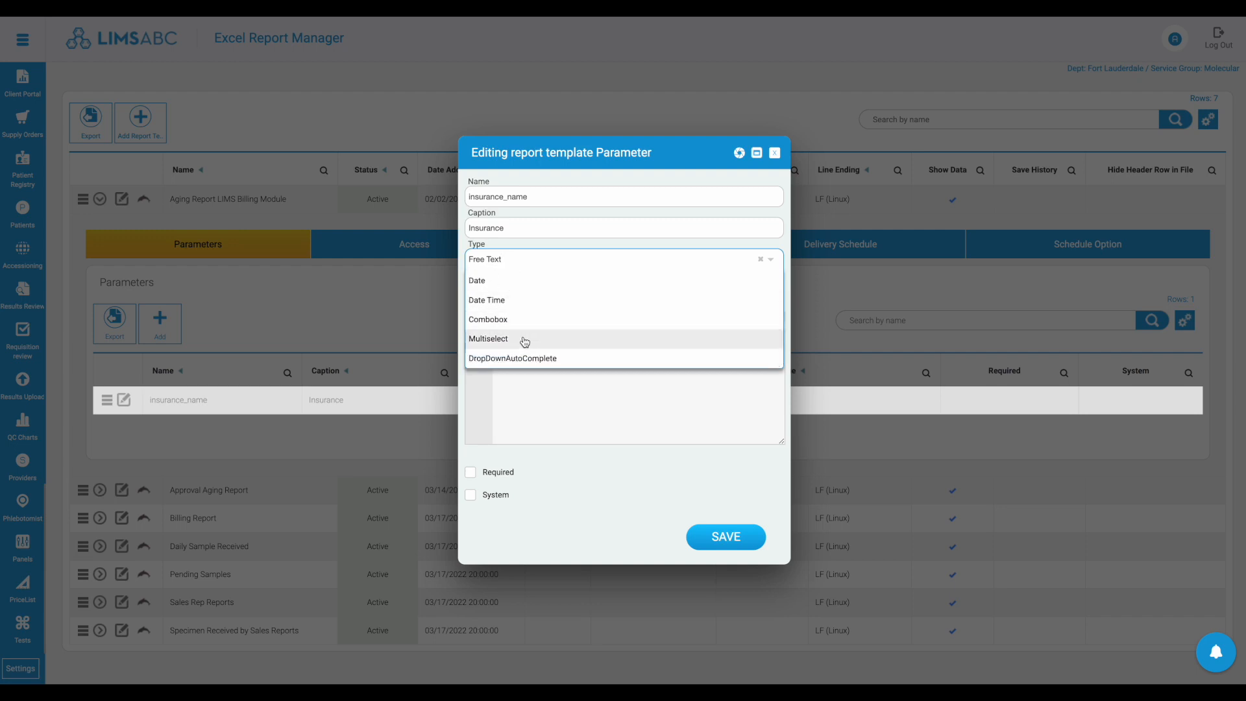
{"action": "scroll", "coordinate": [519, 325], "scroll_direction": "up", "scroll_amount": 3}
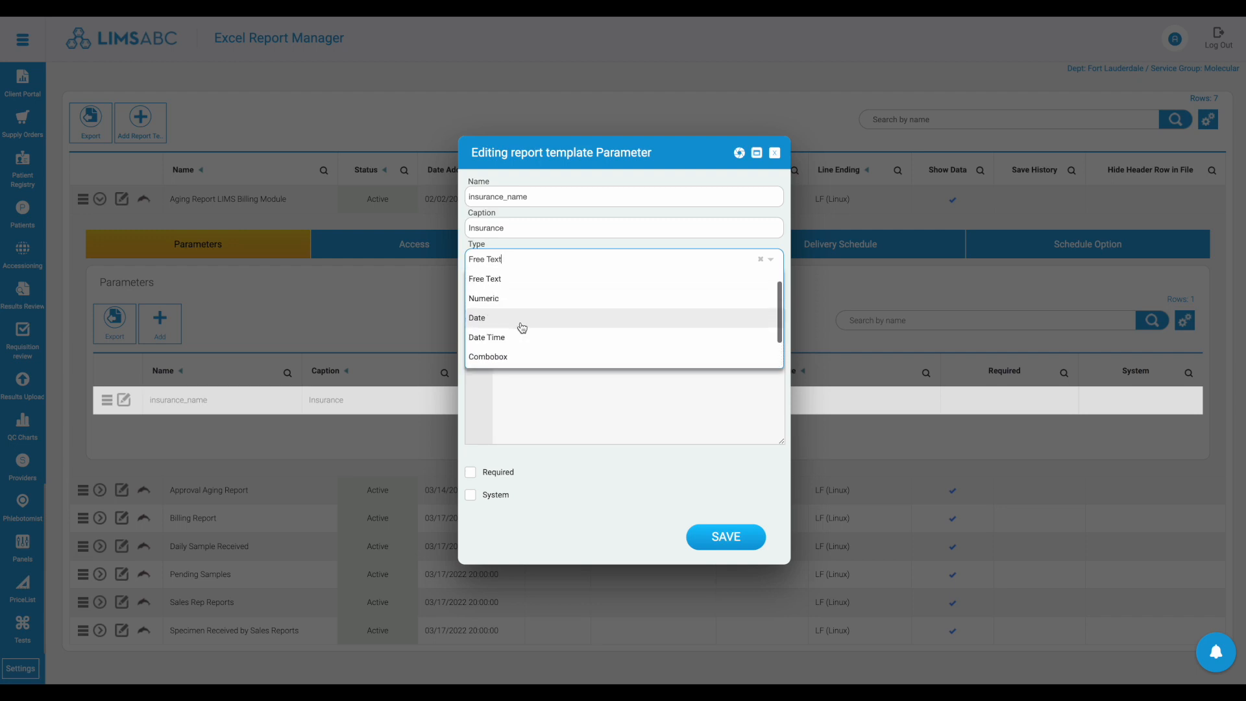
{"action": "left_click", "coordinate": [608, 184]}
{"action": "left_click", "coordinate": [543, 288]}
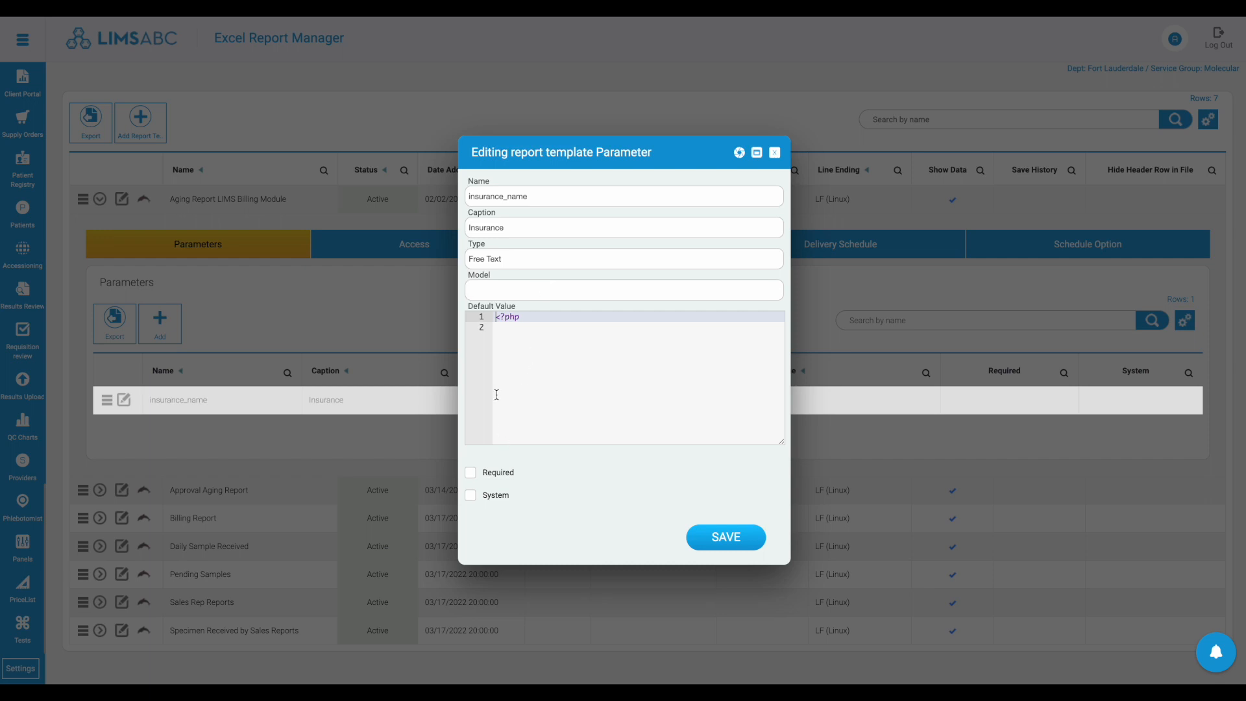
- Examine the parameter's Required, System and Default Value settings, closing the parameter editor without saving
{"action": "right_click", "coordinate": [477, 479]}
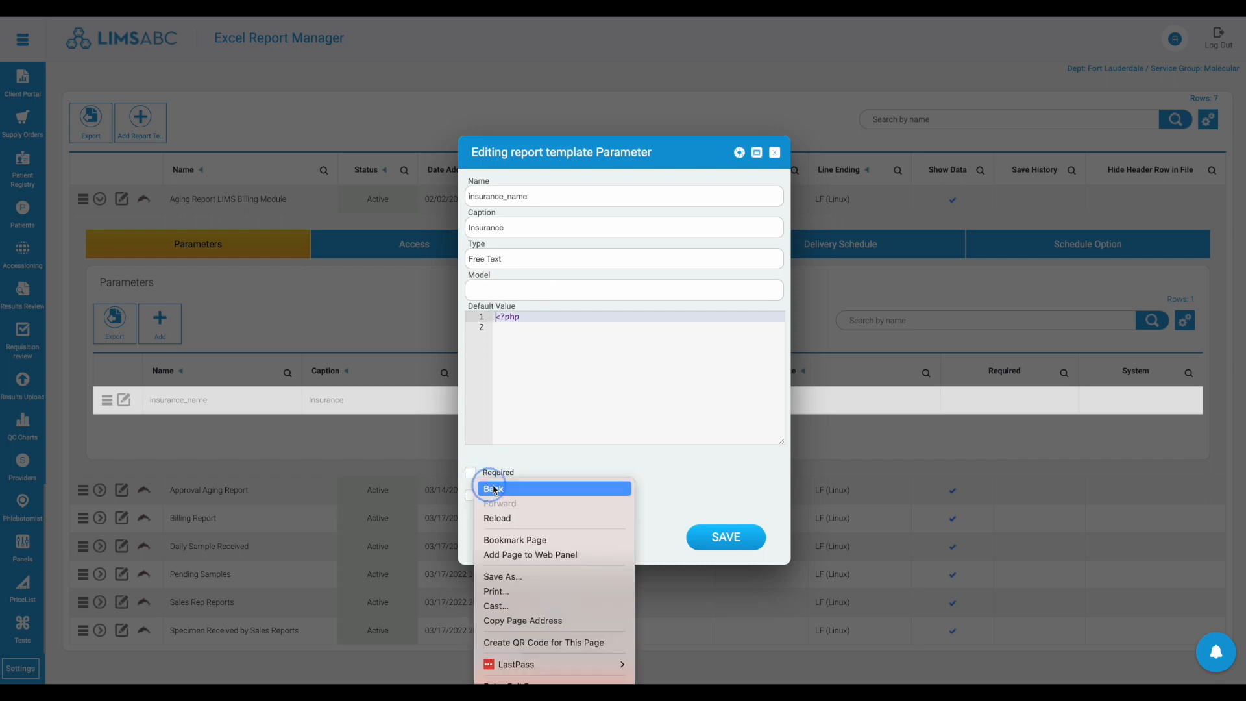
{"action": "left_click", "coordinate": [528, 467]}
{"action": "mouse_move", "coordinate": [470, 483]}
{"action": "left_mouse_down"}
{"action": "mouse_move", "coordinate": [489, 461]}
{"action": "mouse_move", "coordinate": [466, 466]}
{"action": "left_mouse_up"}
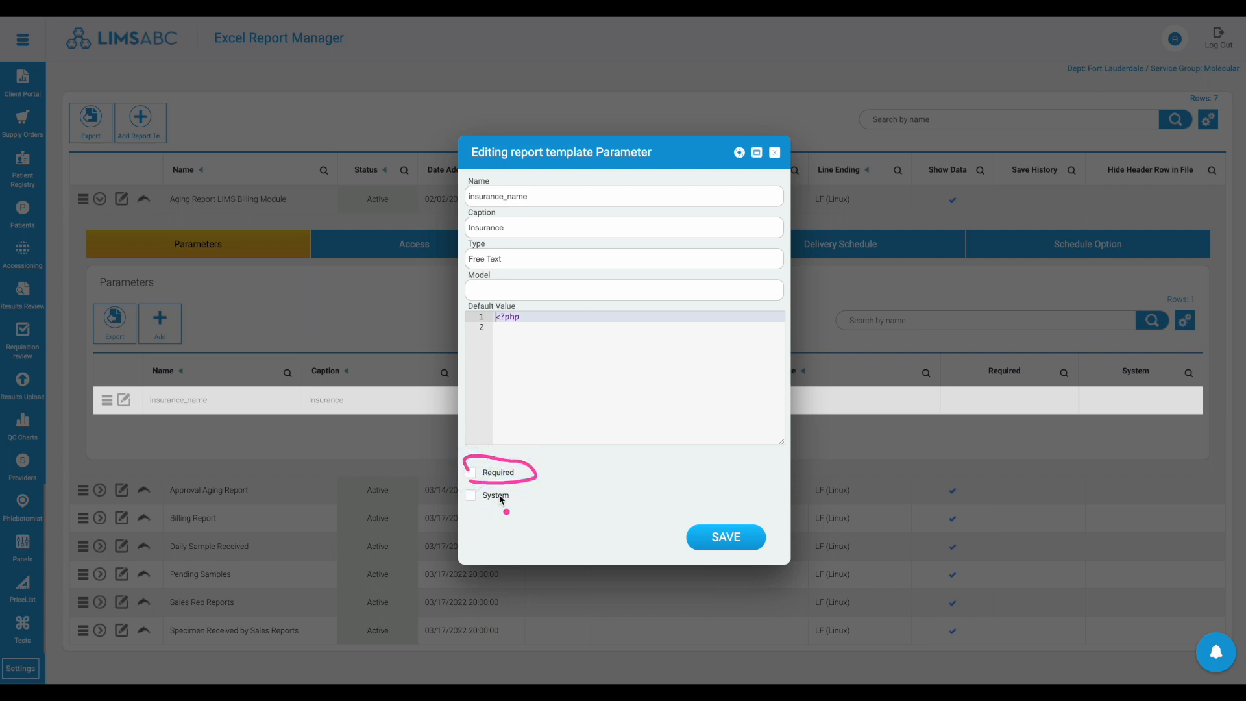
{"action": "mouse_move", "coordinate": [523, 499]}
{"action": "left_mouse_down"}
{"action": "mouse_move", "coordinate": [465, 495]}
{"action": "mouse_move", "coordinate": [524, 503]}
{"action": "left_mouse_up"}
{"action": "left_click", "coordinate": [536, 344]}
{"action": "left_click", "coordinate": [511, 334]}
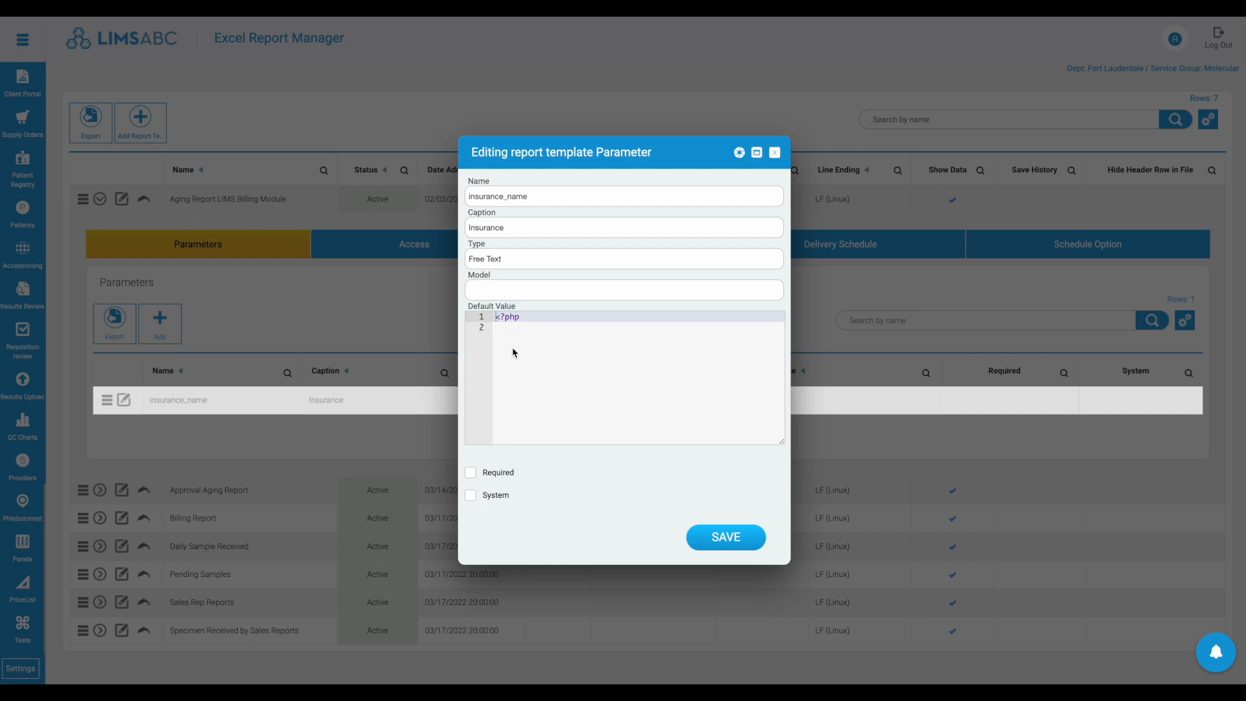
{"action": "left_click", "coordinate": [774, 152]}
- Show which roles have access to the Aging Report template and locate its delivery schedule and schedule option sections
{"action": "left_click", "coordinate": [439, 257]}
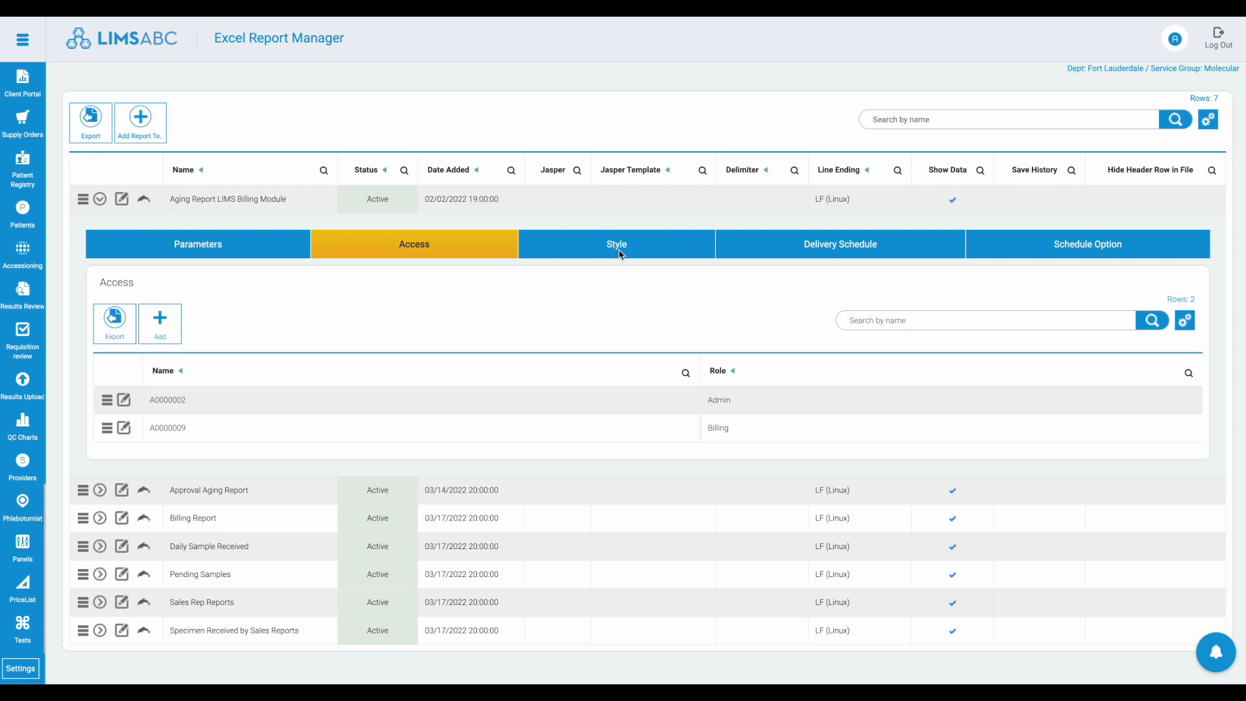
{"action": "key", "text": "ctrl+a"}
{"action": "left_click_drag", "start_coordinate": [788, 258], "coordinate": [919, 257]}
{"action": "mouse_move", "coordinate": [1023, 246]}
{"action": "left_mouse_down"}
{"action": "mouse_move", "coordinate": [1143, 270]}
{"action": "mouse_move", "coordinate": [1153, 248]}
{"action": "left_mouse_up"}
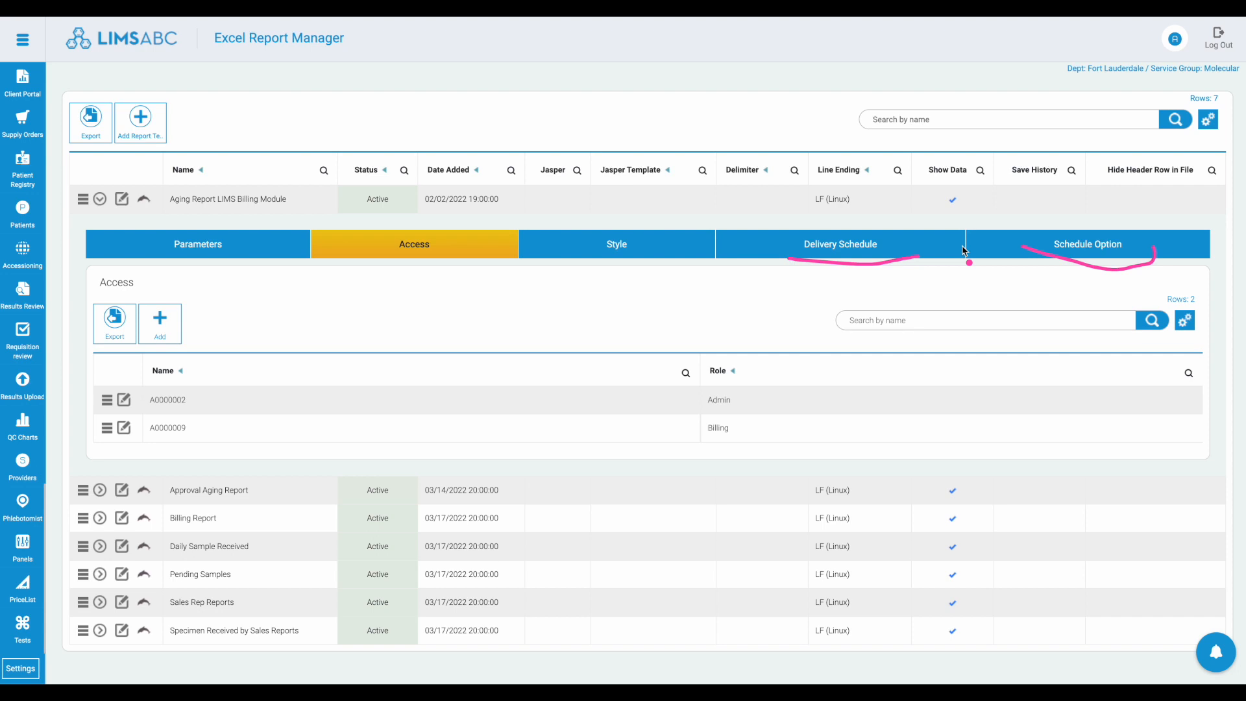
- Open the Aging Report LIMS Billing Module template for editing and review its delimiter, line ending, Show Data, Generate Csv and Generate Excel settings
{"action": "left_click", "coordinate": [121, 198]}
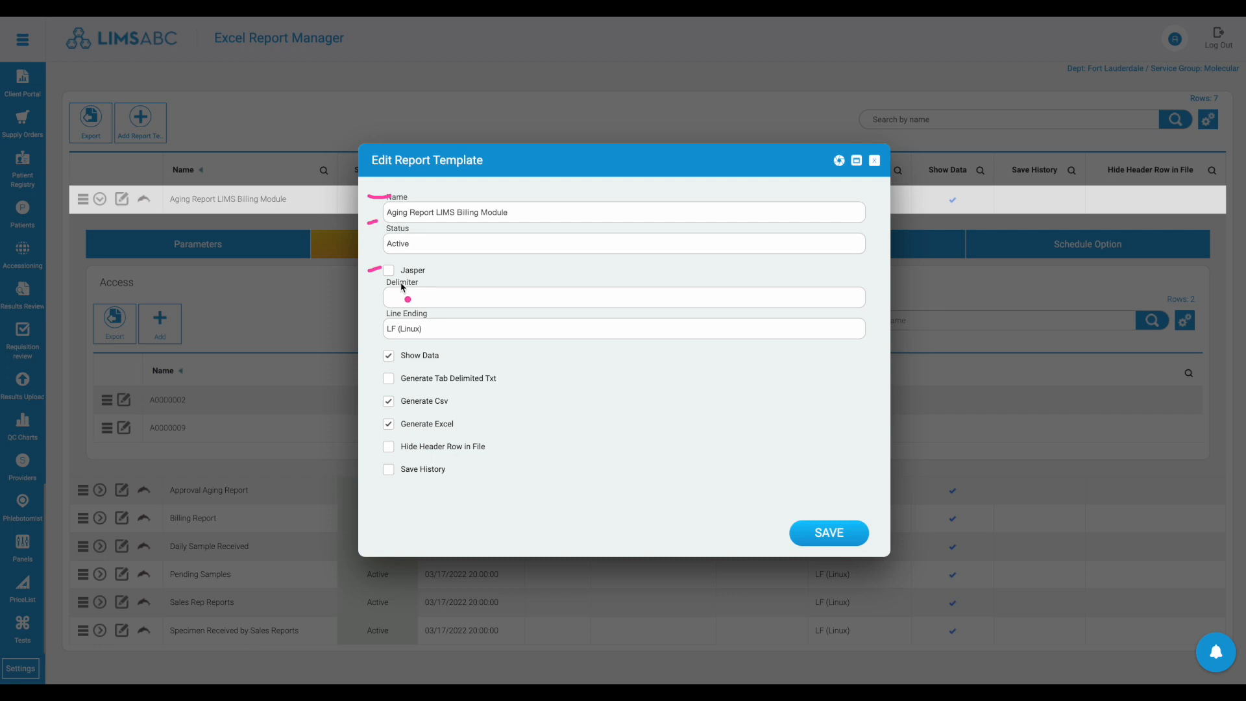
{"action": "left_click_drag", "start_coordinate": [384, 283], "coordinate": [371, 285]}
{"action": "left_click_drag", "start_coordinate": [384, 314], "coordinate": [373, 314]}
{"action": "mouse_move", "coordinate": [385, 362]}
{"action": "left_mouse_down"}
{"action": "mouse_move", "coordinate": [453, 356]}
{"action": "mouse_move", "coordinate": [395, 339]}
{"action": "mouse_move", "coordinate": [379, 353]}
{"action": "mouse_move", "coordinate": [385, 365]}
{"action": "left_mouse_up"}
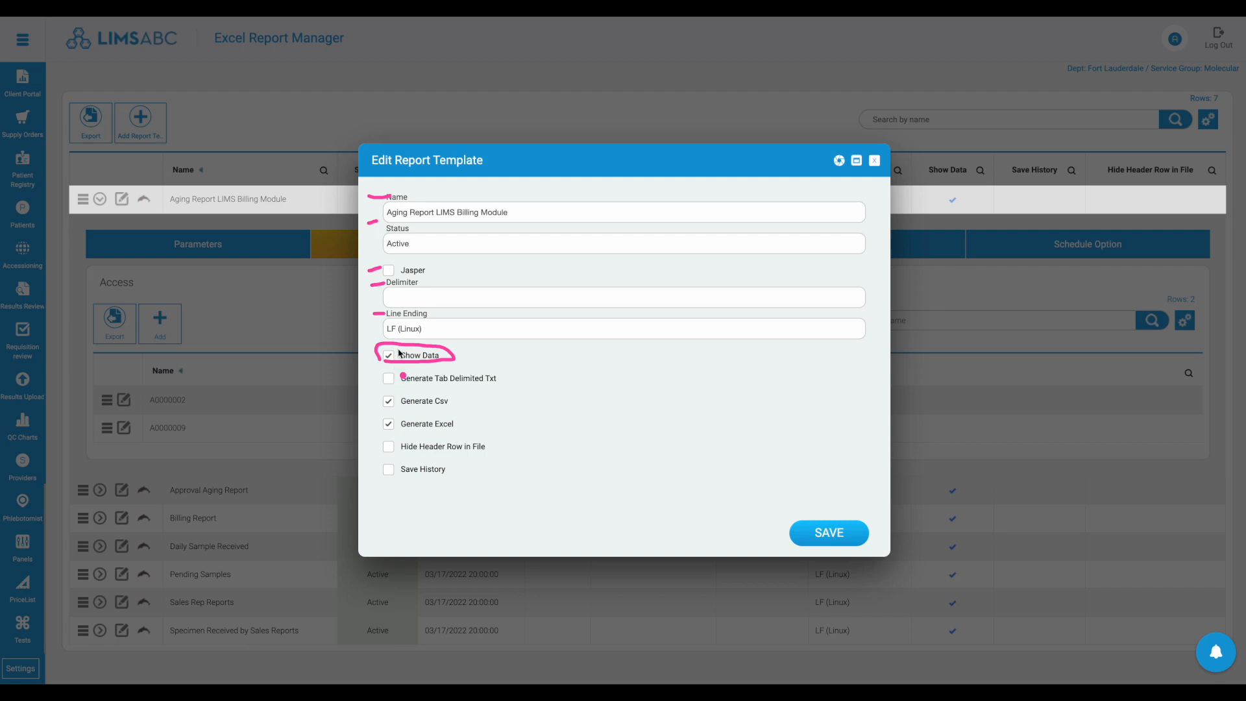
{"action": "left_click_drag", "start_coordinate": [397, 409], "coordinate": [462, 408]}
{"action": "left_click_drag", "start_coordinate": [400, 433], "coordinate": [467, 432]}
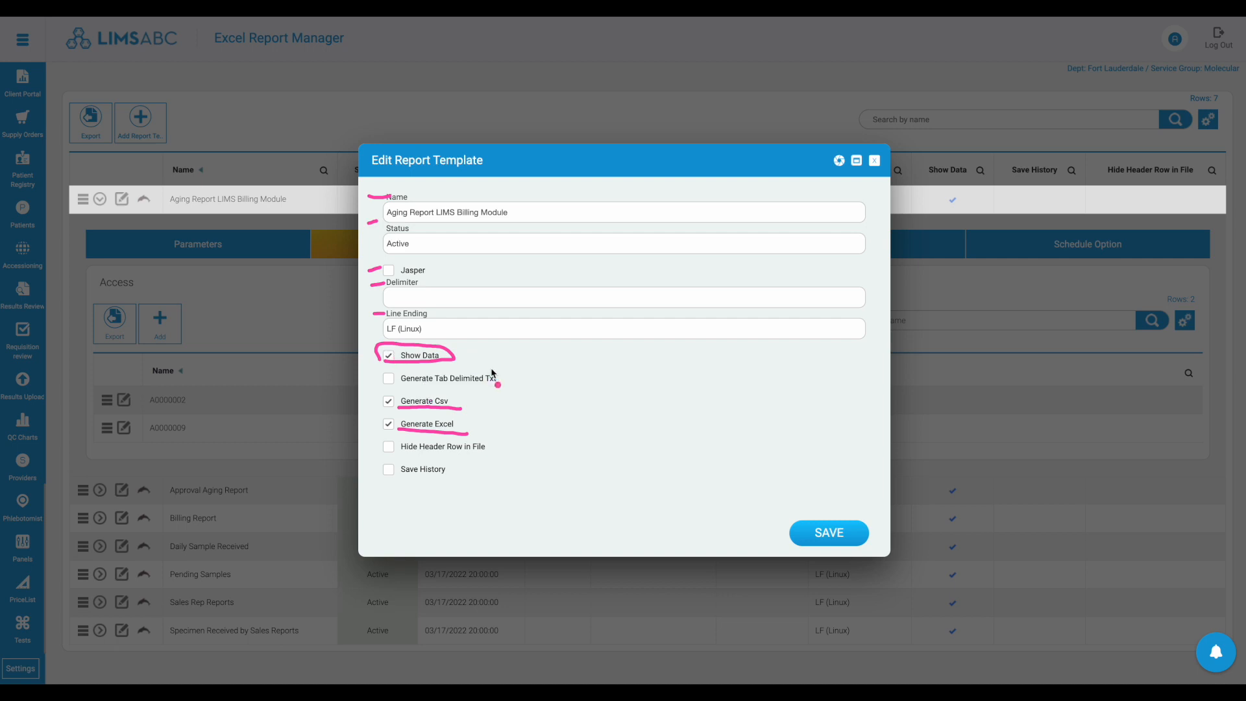
{"action": "key", "text": "Escape"}
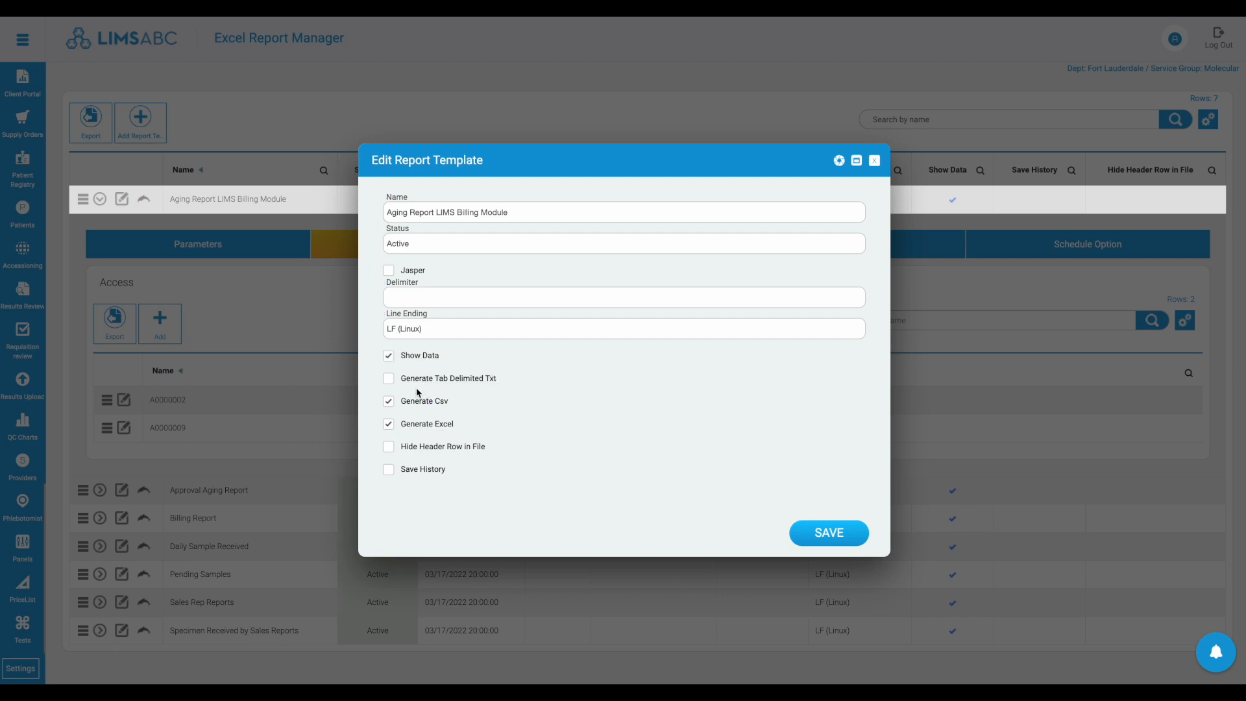
- Review the Generate Tab Delimited Txt, Hide Header Row in File and Save History options, closing the template without saving and collapsing its details
{"action": "left_click_drag", "start_coordinate": [399, 376], "coordinate": [505, 379]}
{"action": "key", "text": "Escape"}
{"action": "mouse_move", "coordinate": [396, 459]}
{"action": "left_mouse_down"}
{"action": "mouse_move", "coordinate": [489, 456]}
{"action": "mouse_move", "coordinate": [478, 433]}
{"action": "mouse_move", "coordinate": [389, 434]}
{"action": "mouse_move", "coordinate": [373, 446]}
{"action": "left_mouse_up"}
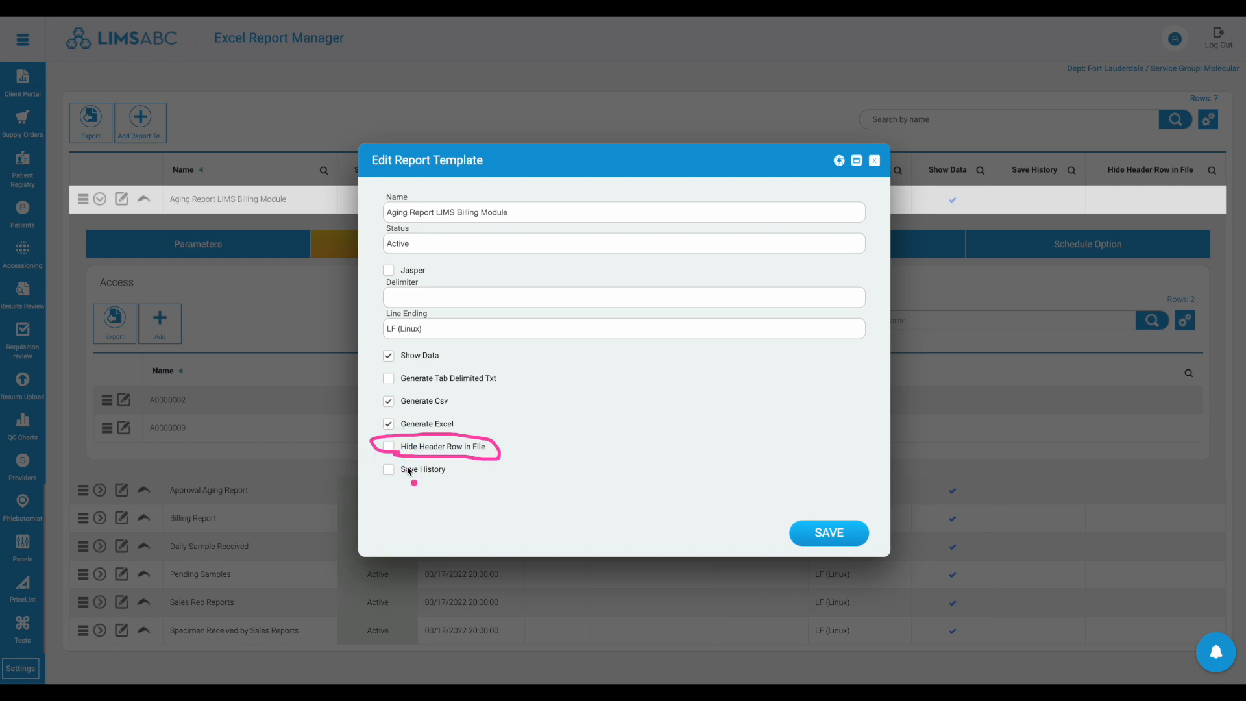
{"action": "key", "text": "Escape"}
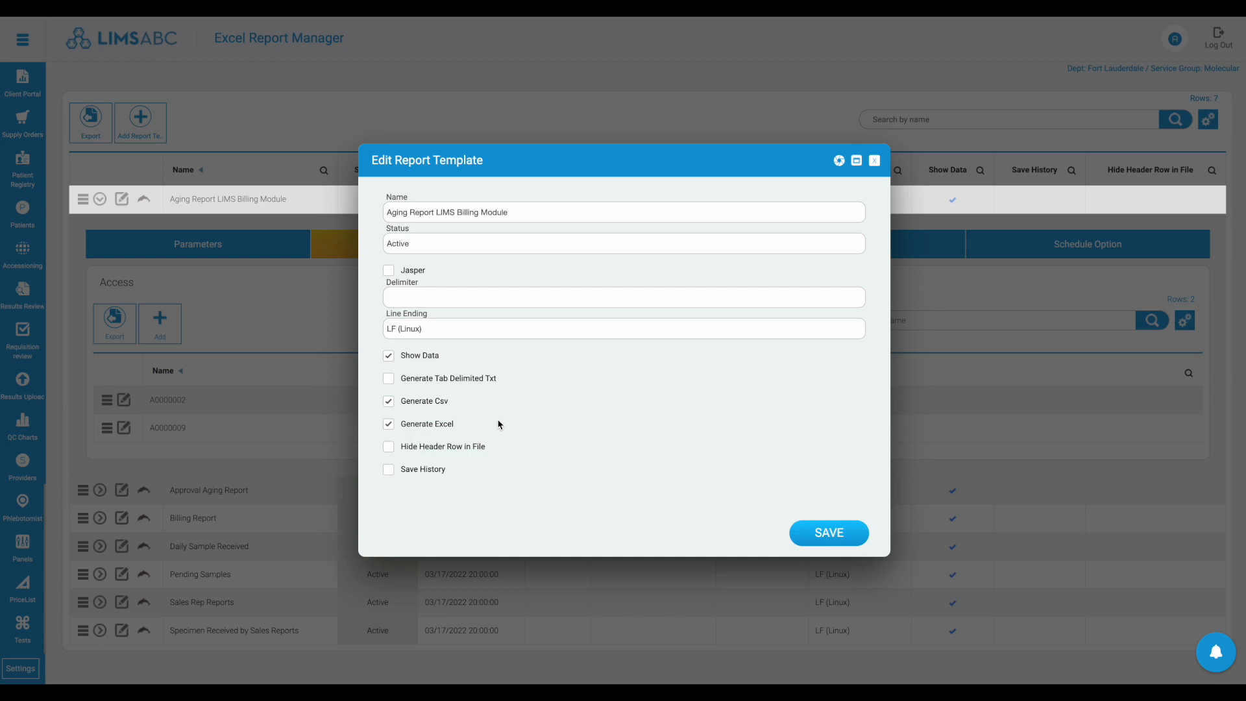
{"action": "key", "text": "ctrl+a"}
{"action": "mouse_move", "coordinate": [385, 477]}
{"action": "left_mouse_down"}
{"action": "mouse_move", "coordinate": [465, 485]}
{"action": "mouse_move", "coordinate": [391, 461]}
{"action": "mouse_move", "coordinate": [382, 475]}
{"action": "left_mouse_up"}
{"action": "left_click", "coordinate": [874, 162]}
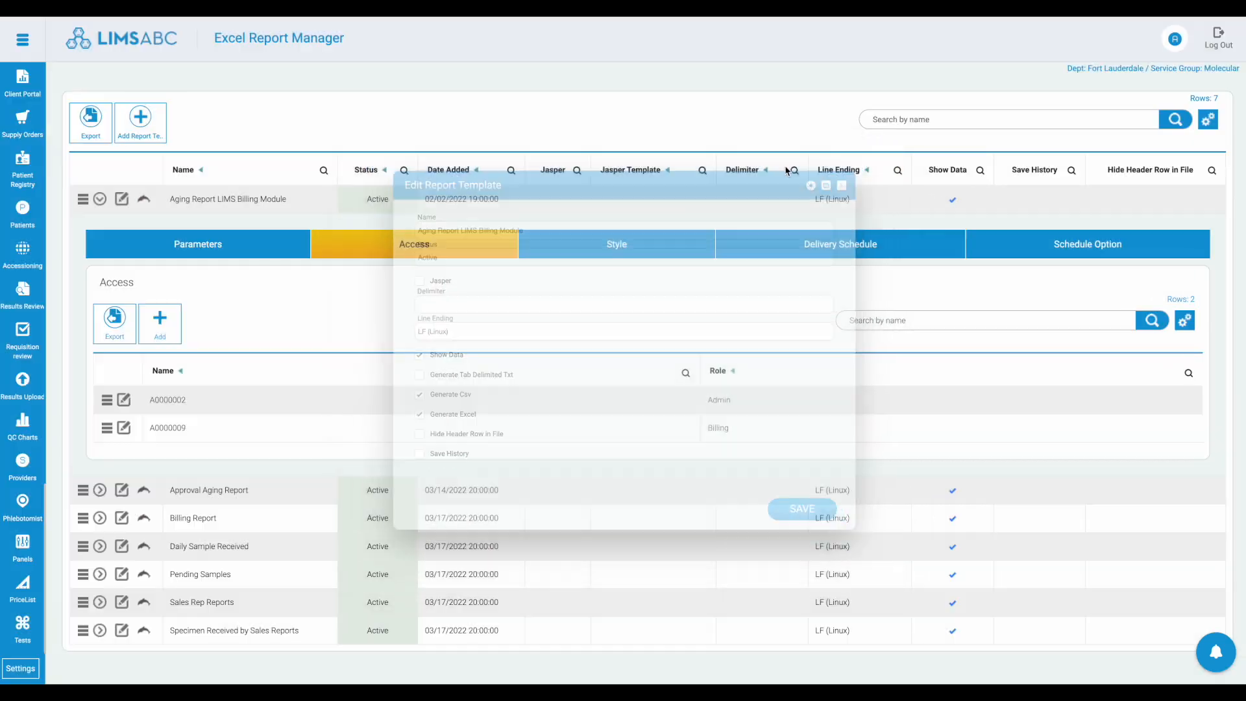
{"action": "left_click", "coordinate": [101, 200]}
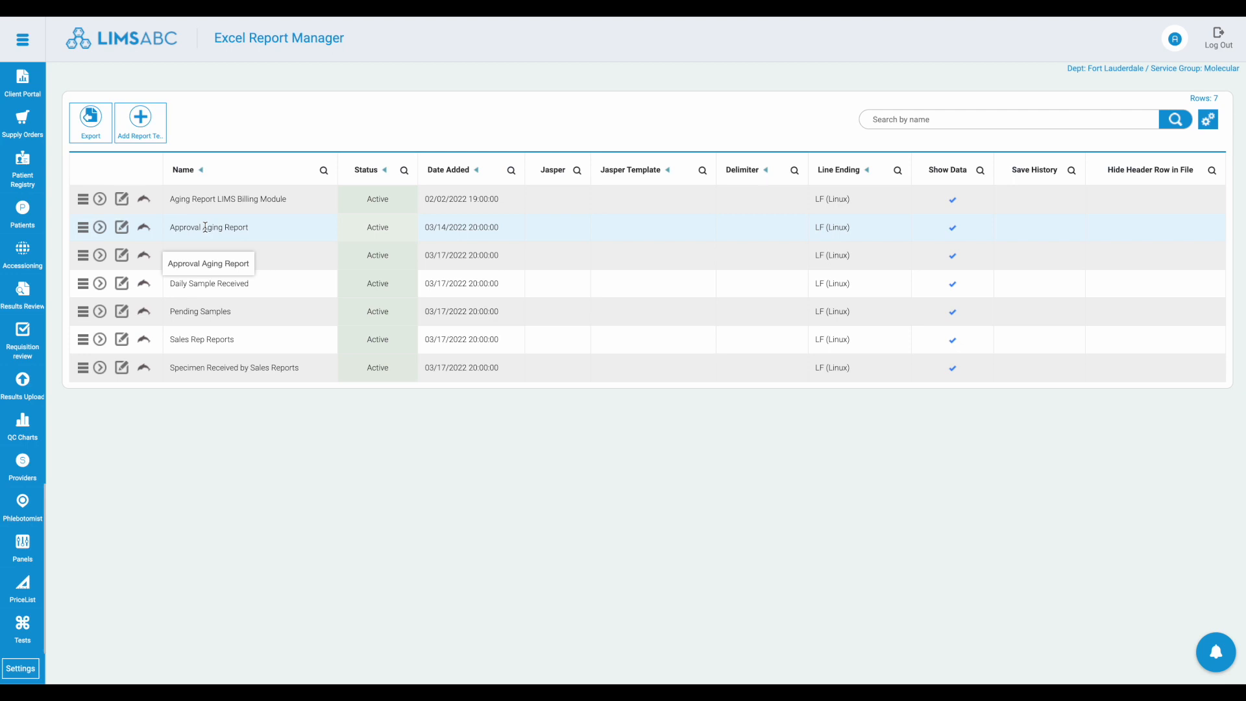
- Open the SQL query of the Approval Aging Report and examine the tables joined to requisition
{"action": "mouse_move", "coordinate": [141, 240]}
{"action": "left_mouse_down"}
{"action": "mouse_move", "coordinate": [160, 232]}
{"action": "mouse_move", "coordinate": [133, 223]}
{"action": "left_mouse_up"}
{"action": "left_click", "coordinate": [139, 227]}
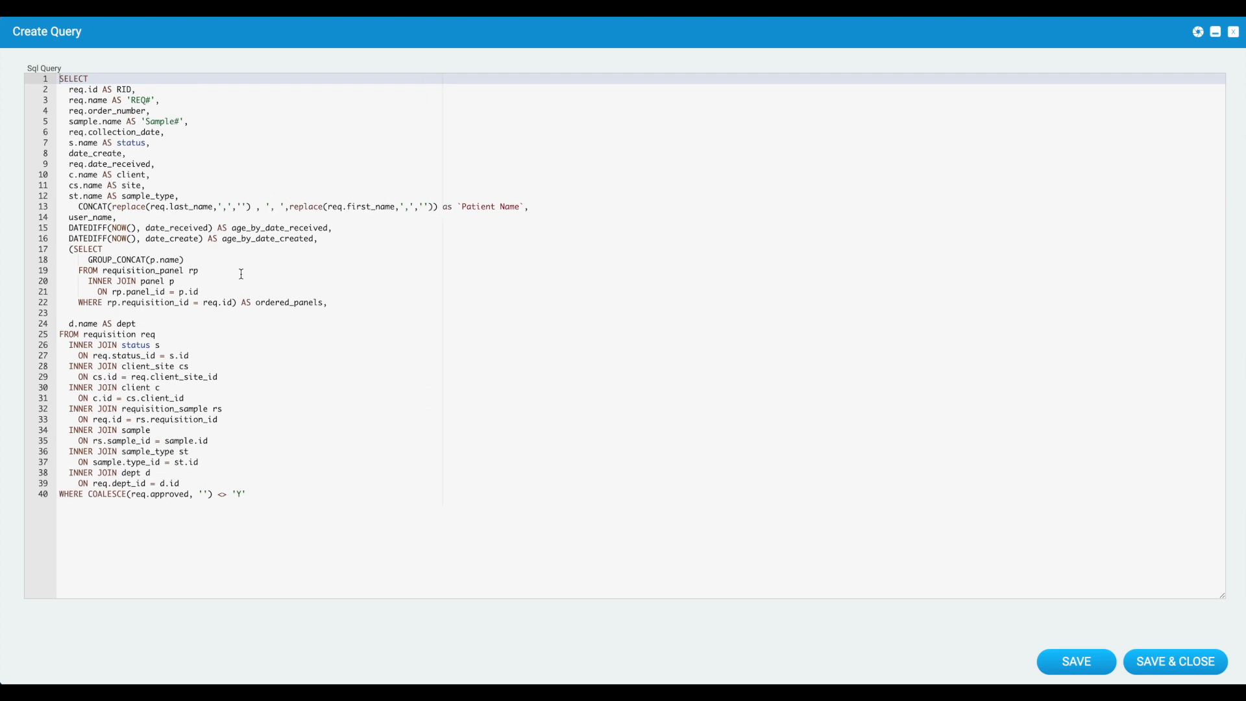
{"action": "left_click", "coordinate": [356, 168]}
{"action": "left_click", "coordinate": [201, 89]}
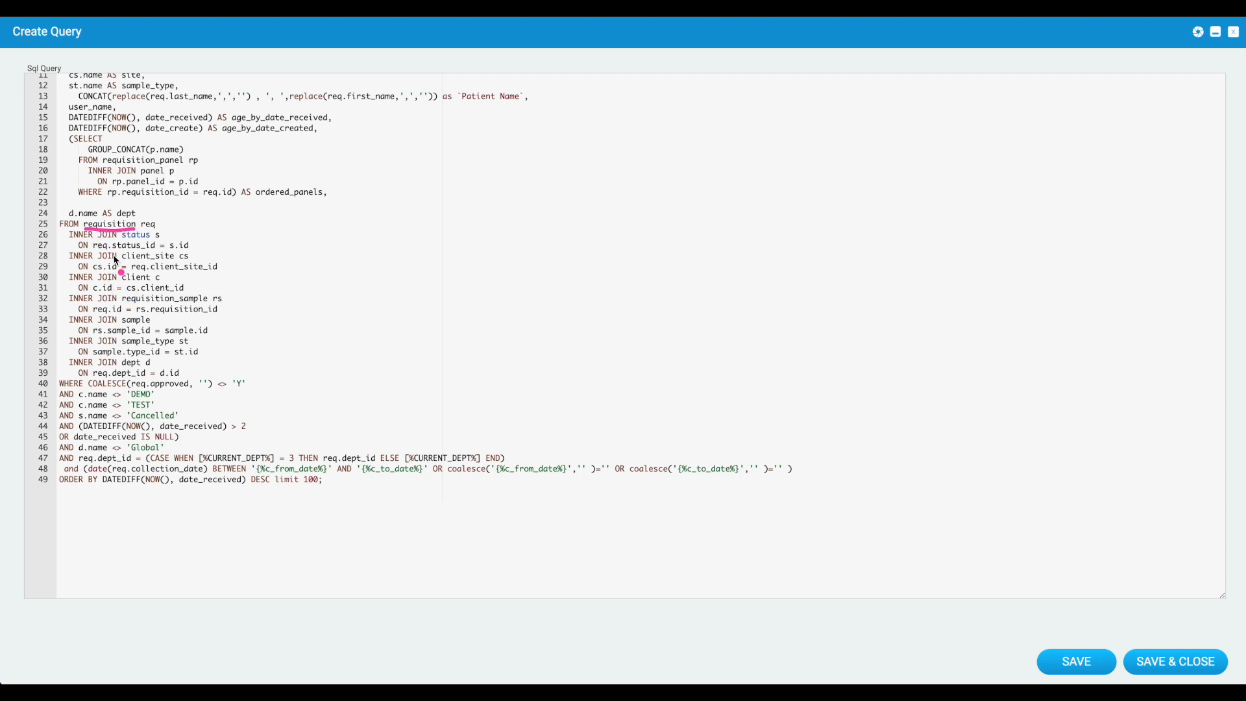
{"action": "left_click_drag", "start_coordinate": [117, 237], "coordinate": [148, 241]}
{"action": "left_click_drag", "start_coordinate": [122, 281], "coordinate": [157, 281]}
{"action": "left_click_drag", "start_coordinate": [122, 323], "coordinate": [159, 323]}
{"action": "left_click_drag", "start_coordinate": [129, 351], "coordinate": [179, 352]}
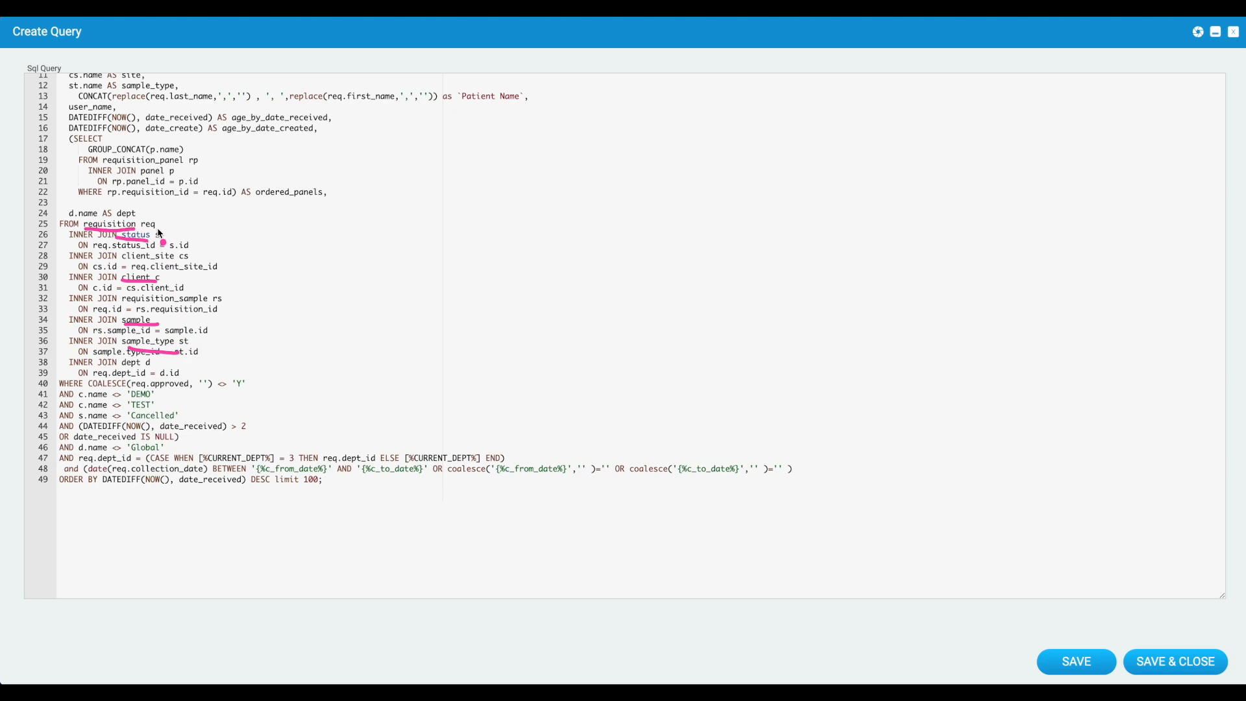
{"action": "key", "text": "Escape"}
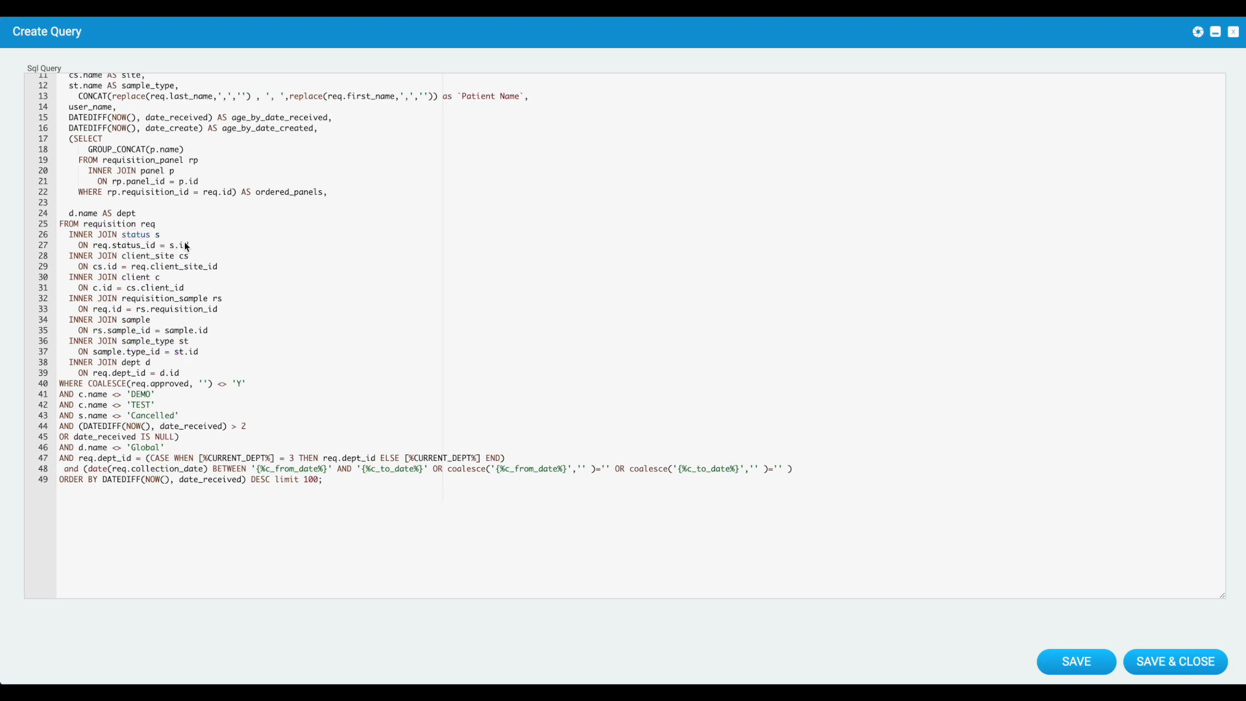
- Examine how the query's join conditions link the status, client site and sample tables by their ids
{"action": "left_click_drag", "start_coordinate": [181, 251], "coordinate": [196, 250]}
{"action": "left_click_drag", "start_coordinate": [114, 250], "coordinate": [154, 251]}
{"action": "left_click_drag", "start_coordinate": [122, 261], "coordinate": [223, 276]}
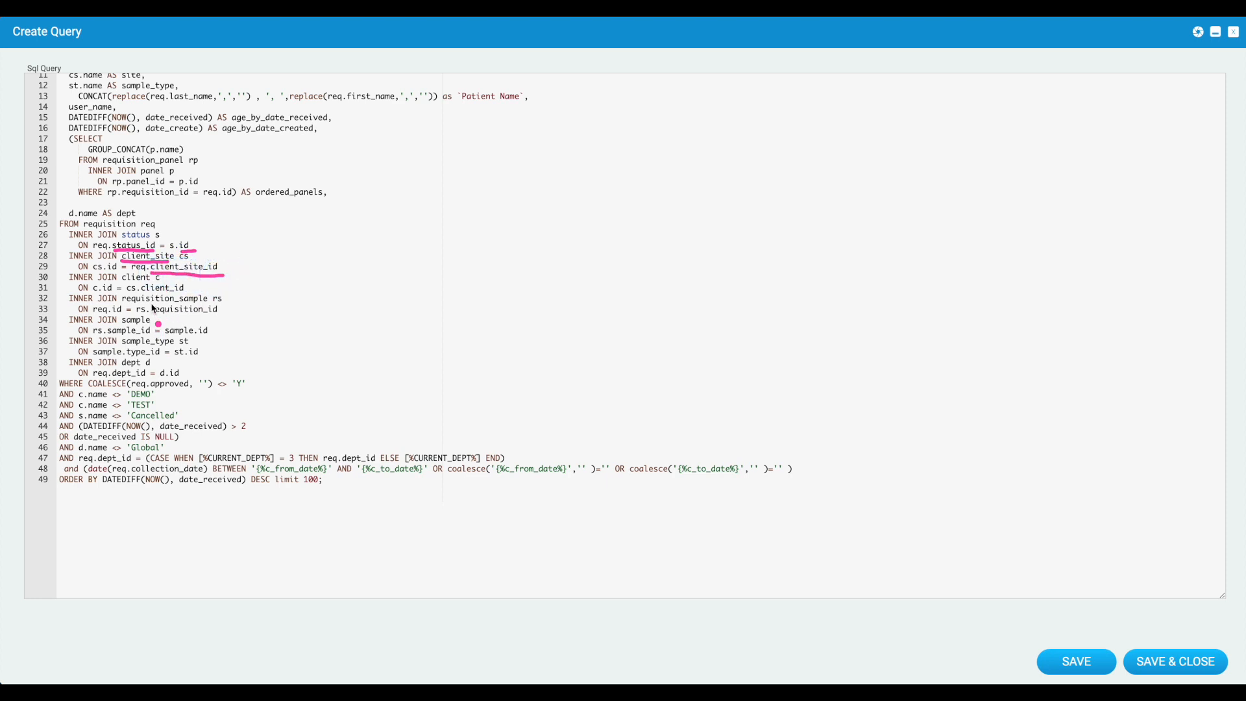
{"action": "left_click", "coordinate": [150, 349]}
{"action": "left_click_drag", "start_coordinate": [95, 338], "coordinate": [156, 338]}
{"action": "key", "text": "Escape"}
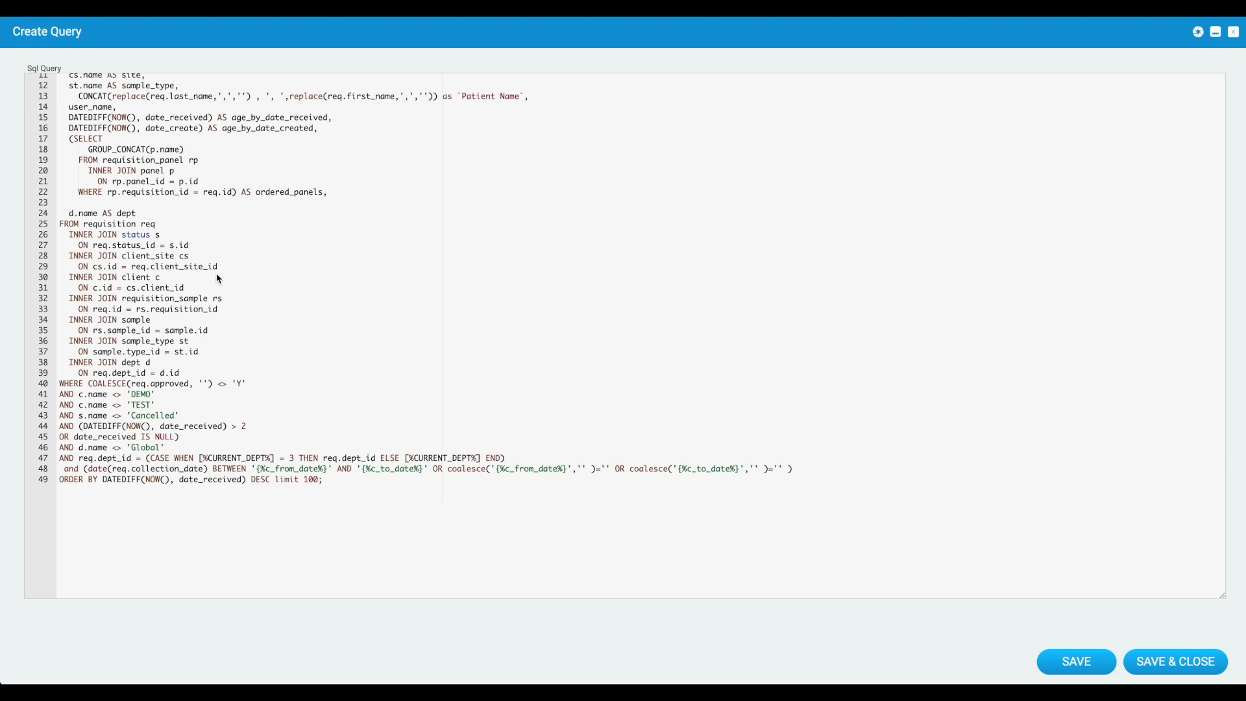
- Examine the c_from_date and c_to_date parameter placeholders and the filter conditions at the end of the query
{"action": "key", "text": "ctrl+a"}
{"action": "mouse_move", "coordinate": [252, 477]}
{"action": "left_mouse_down"}
{"action": "mouse_move", "coordinate": [337, 478]}
{"action": "mouse_move", "coordinate": [375, 462]}
{"action": "mouse_move", "coordinate": [436, 485]}
{"action": "mouse_move", "coordinate": [418, 461]}
{"action": "left_mouse_up"}
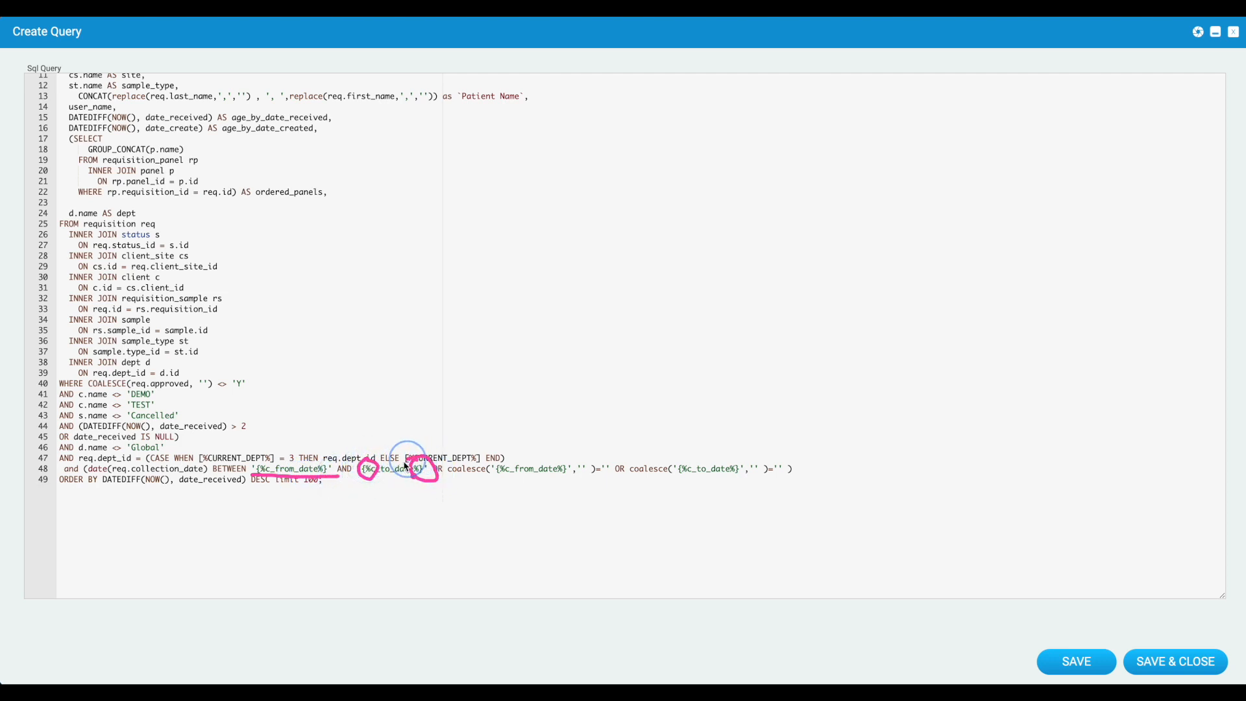
{"action": "key", "text": "Escape"}
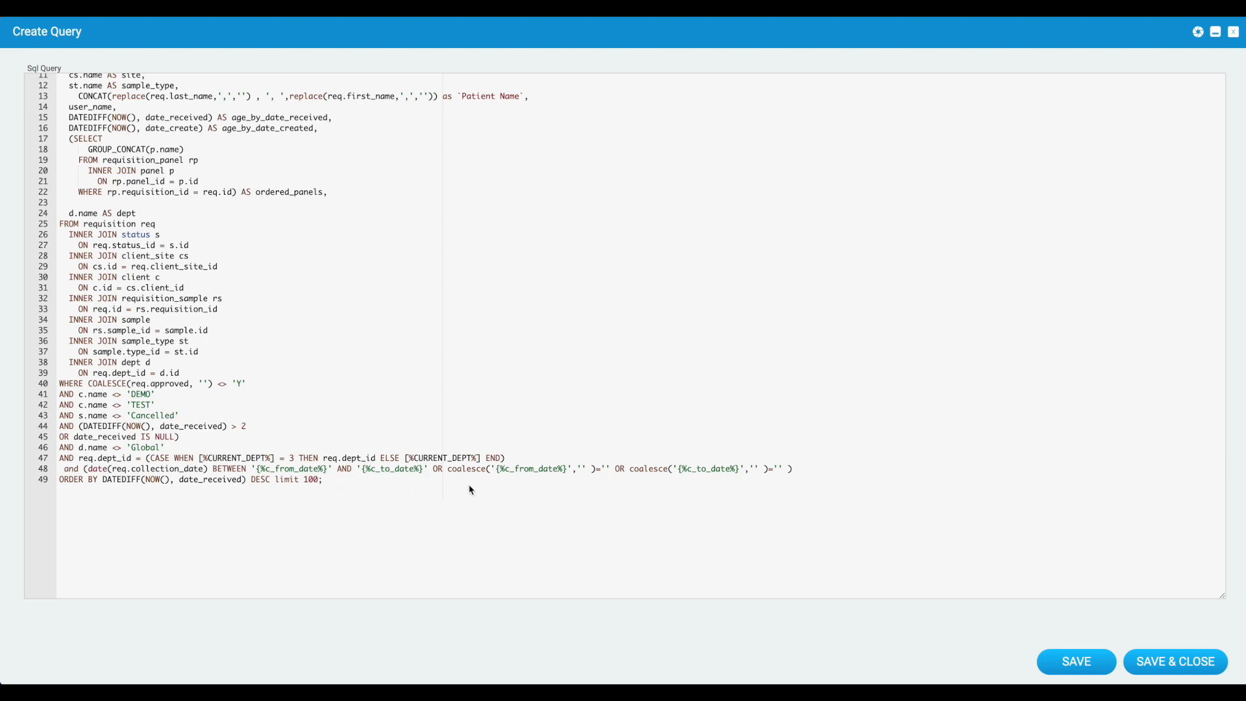
{"action": "left_click_drag", "start_coordinate": [497, 475], "coordinate": [552, 474]}
{"action": "mouse_move", "coordinate": [195, 445]}
{"action": "left_mouse_down"}
{"action": "mouse_move", "coordinate": [197, 464]}
{"action": "mouse_move", "coordinate": [283, 461]}
{"action": "mouse_move", "coordinate": [271, 445]}
{"action": "mouse_move", "coordinate": [197, 446]}
{"action": "left_mouse_up"}
{"action": "mouse_move", "coordinate": [60, 452]}
{"action": "left_mouse_down"}
{"action": "mouse_move", "coordinate": [148, 452]}
{"action": "mouse_move", "coordinate": [170, 436]}
{"action": "mouse_move", "coordinate": [107, 431]}
{"action": "mouse_move", "coordinate": [53, 442]}
{"action": "mouse_move", "coordinate": [57, 452]}
{"action": "left_mouse_up"}
{"action": "key", "text": "ctrl+shift+d"}
{"action": "key", "text": "Escape"}
- Search the SQL query for "requisi" and close the search
{"action": "scroll", "coordinate": [174, 249], "scroll_direction": "up", "scroll_amount": 3}
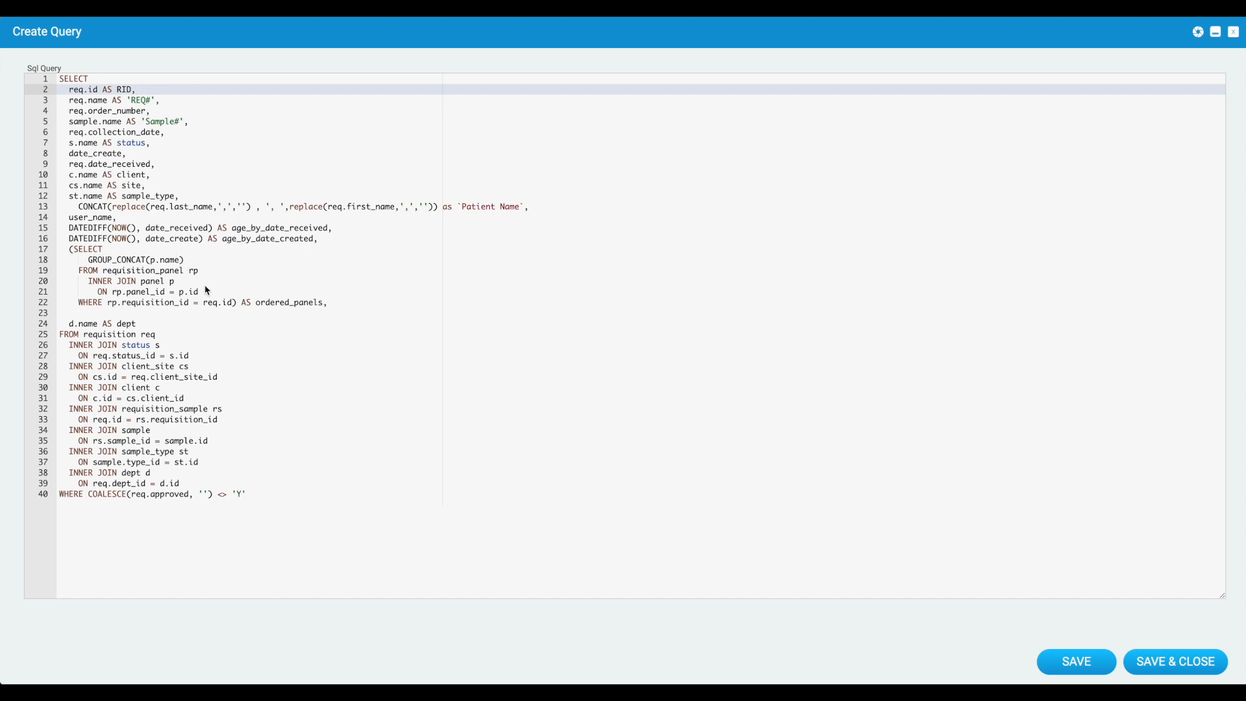
{"action": "key", "text": "ctrl+f"}
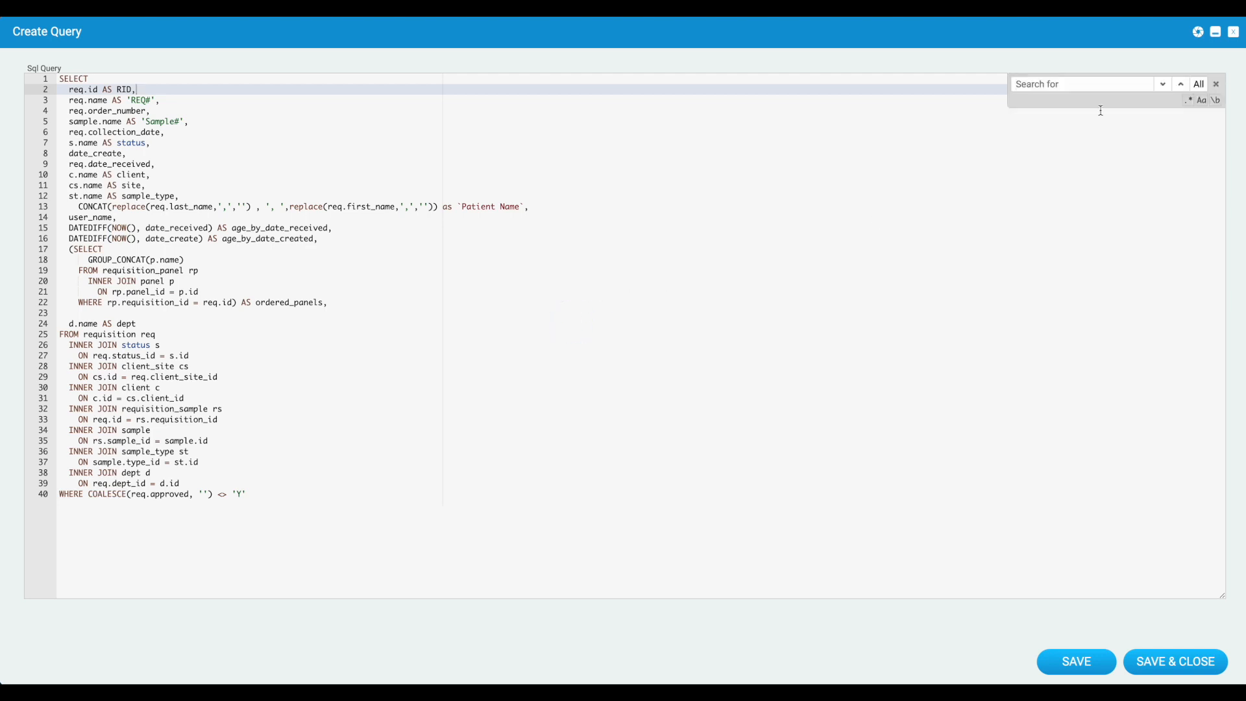
{"action": "type", "text": "re"}
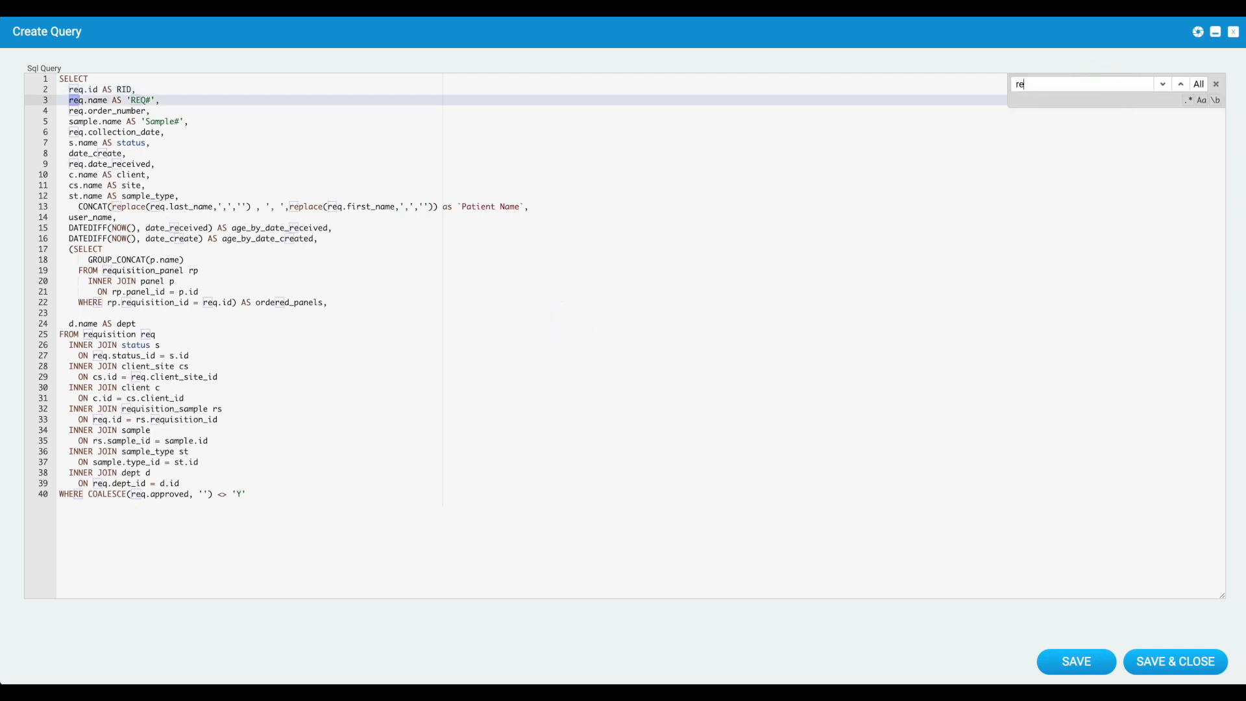
{"action": "type", "text": "quisi"}
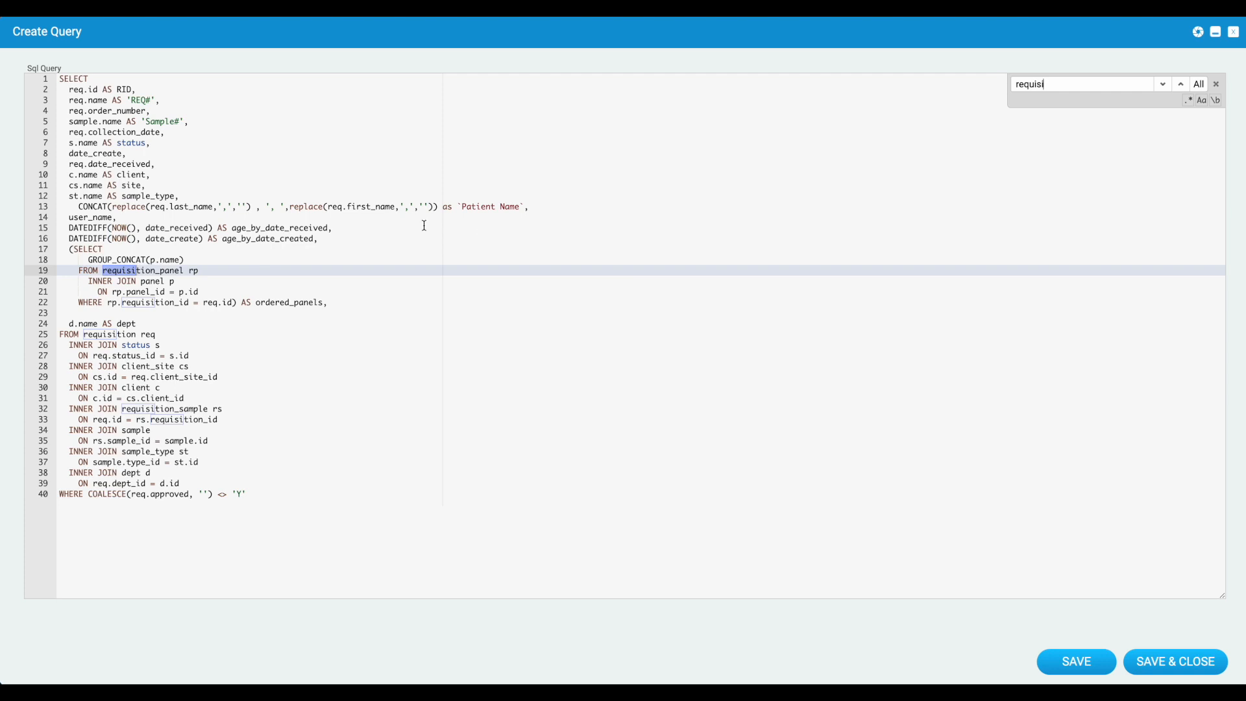
{"action": "left_click", "coordinate": [1216, 83]}
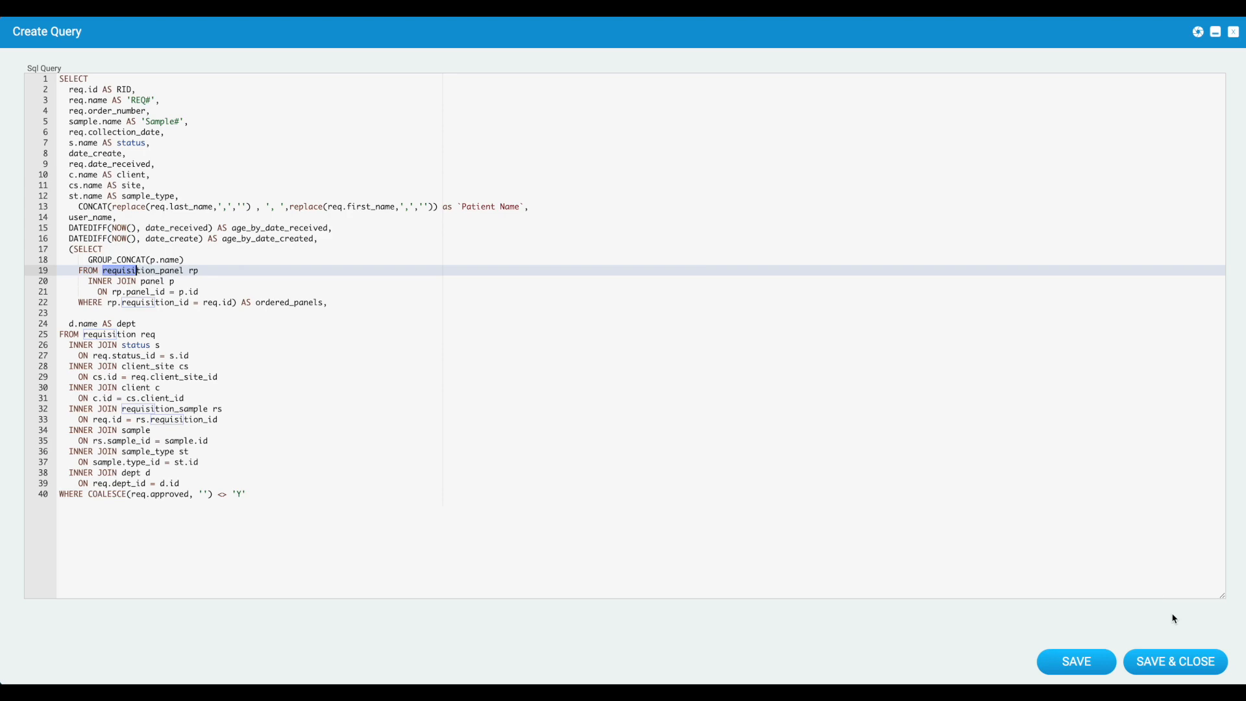
- Close the SQL query without saving and find the Report Runner page by searching the navigation for "repo"
{"action": "left_click", "coordinate": [1235, 36]}
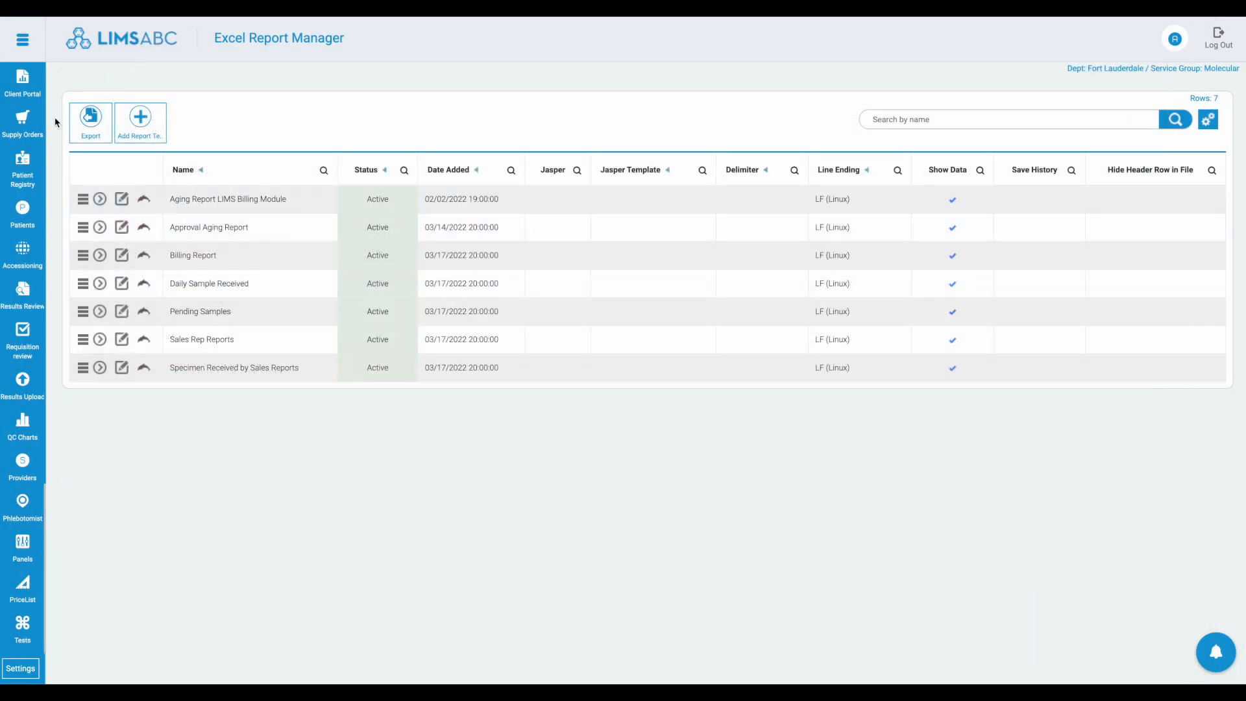
{"action": "left_click", "coordinate": [26, 38]}
{"action": "type", "text": "r"}
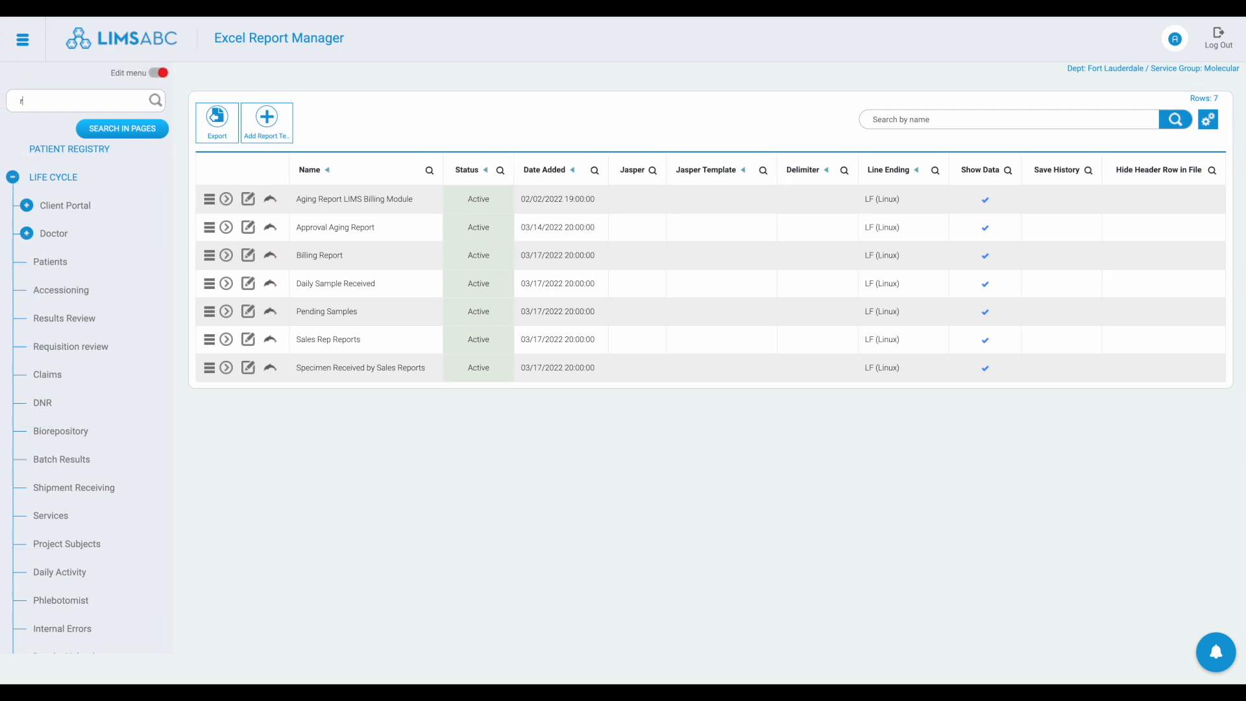
{"action": "type", "text": "epo"}
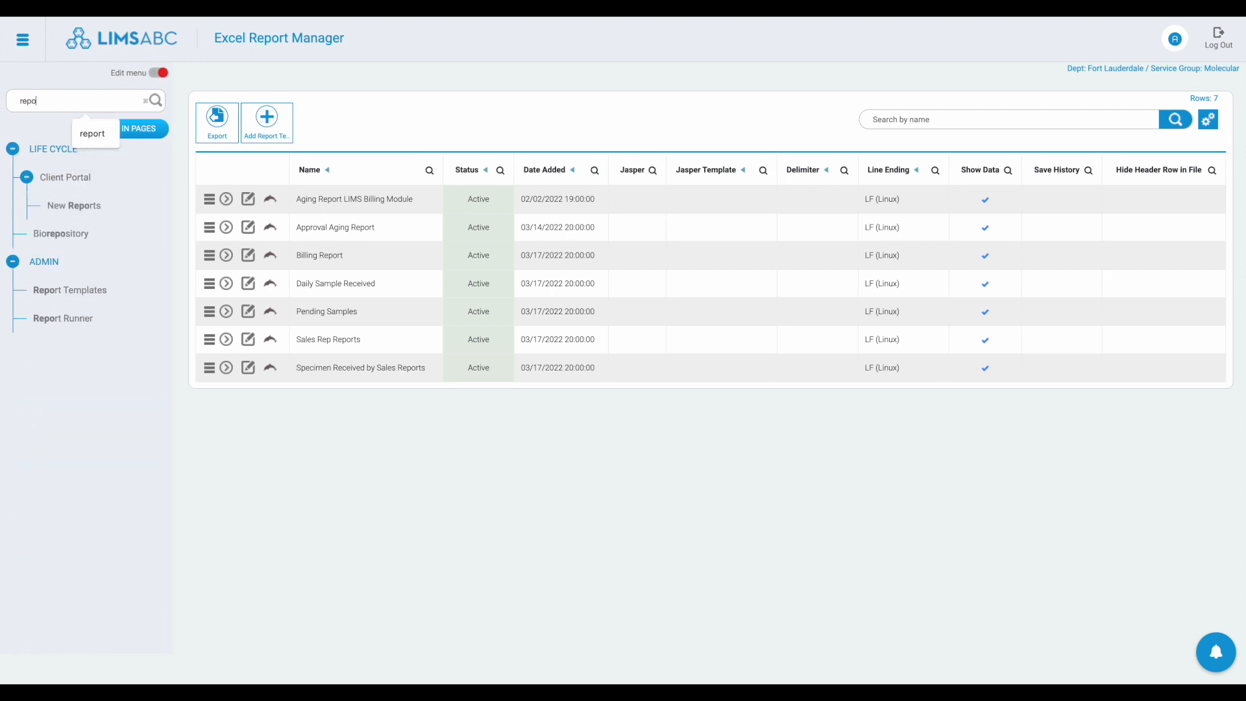
{"action": "left_click", "coordinate": [74, 320]}
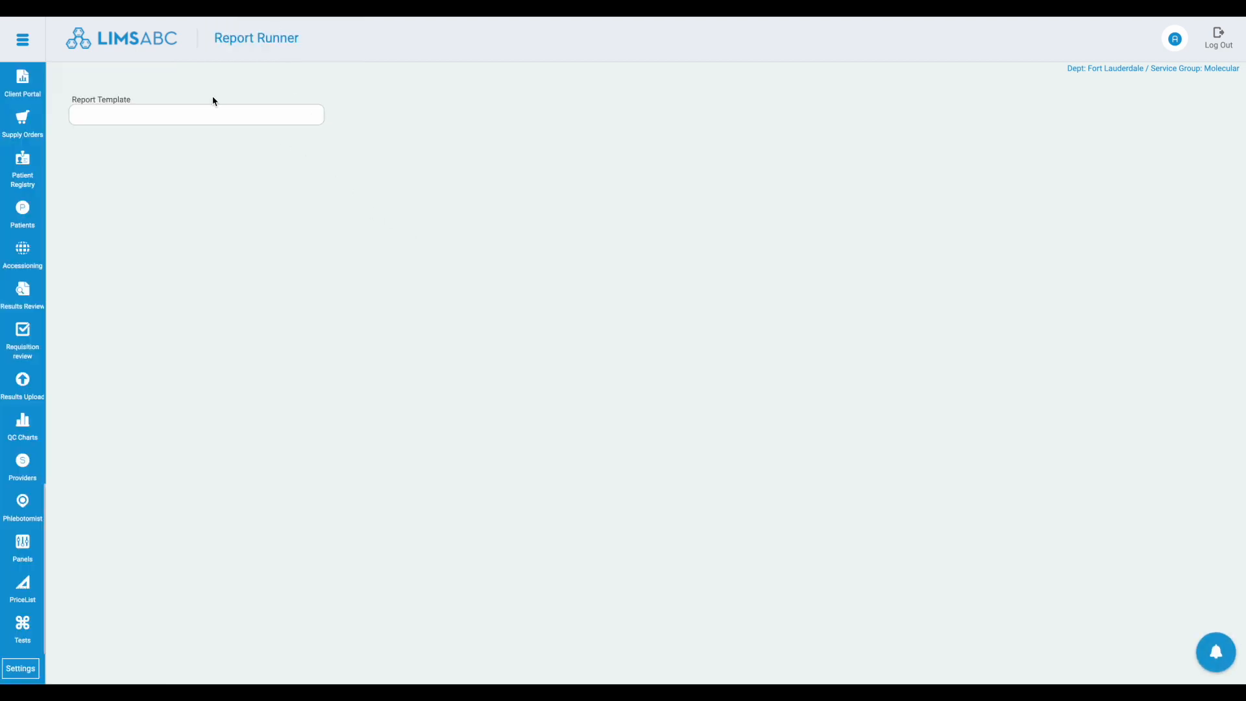
- Run the Approval Aging Report template with both collection dates, from and to, set to 07/11/2023
{"action": "left_click", "coordinate": [198, 104]}
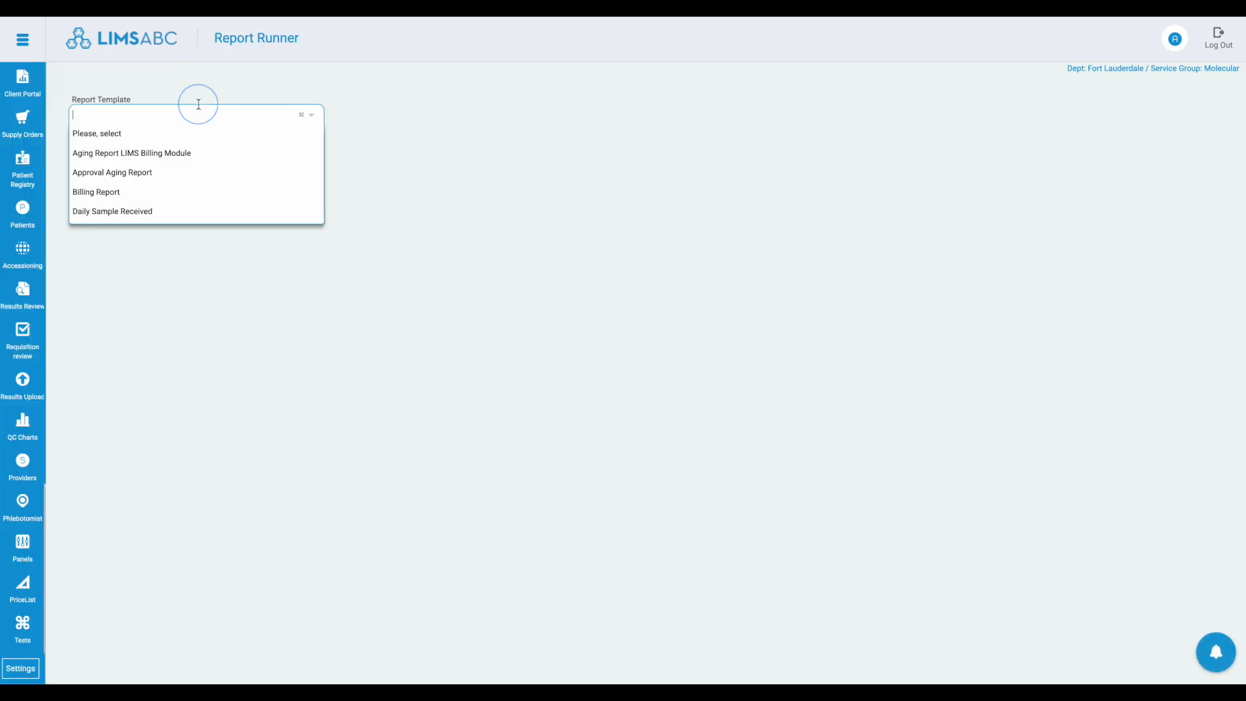
{"action": "left_click", "coordinate": [148, 170]}
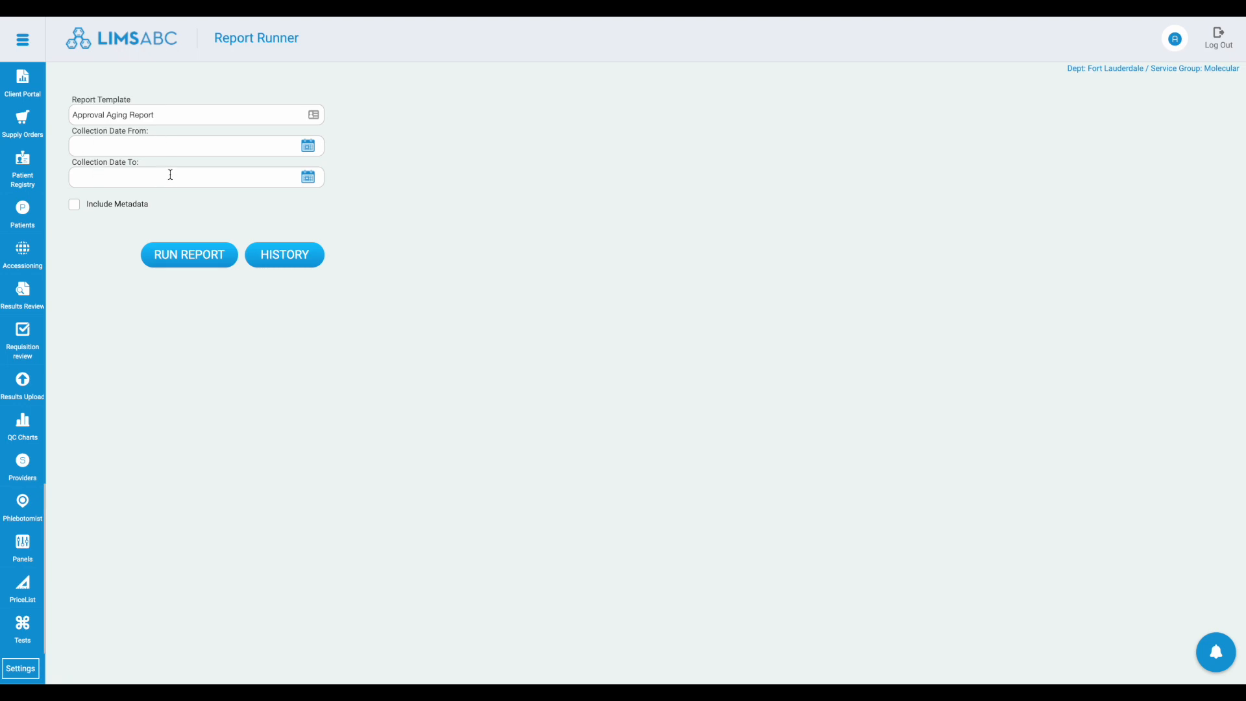
{"action": "left_click", "coordinate": [307, 146]}
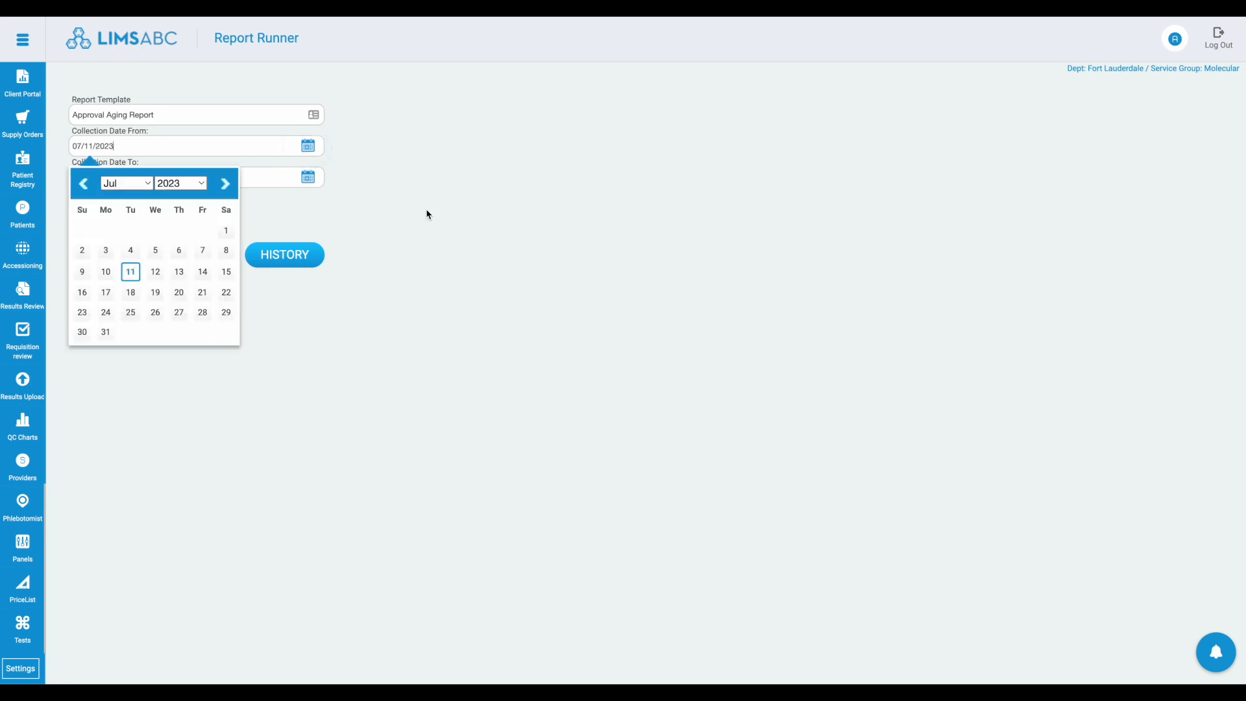
{"action": "left_click", "coordinate": [382, 209]}
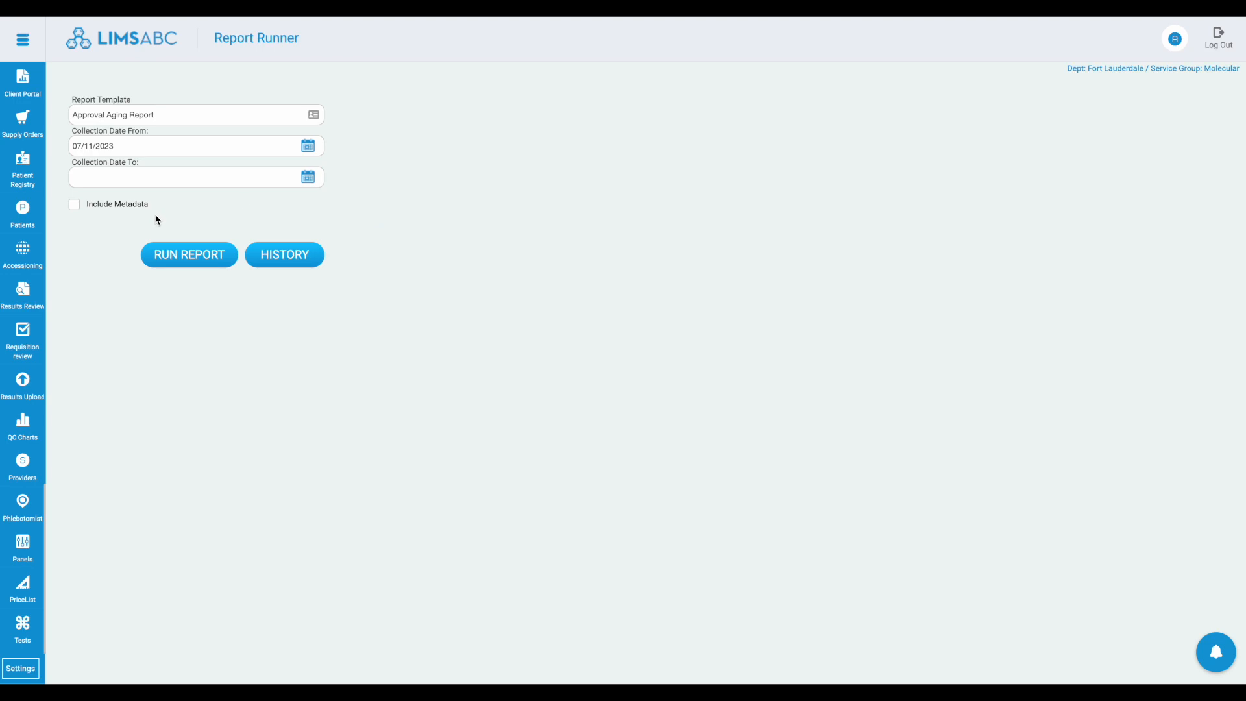
{"action": "left_click", "coordinate": [156, 176]}
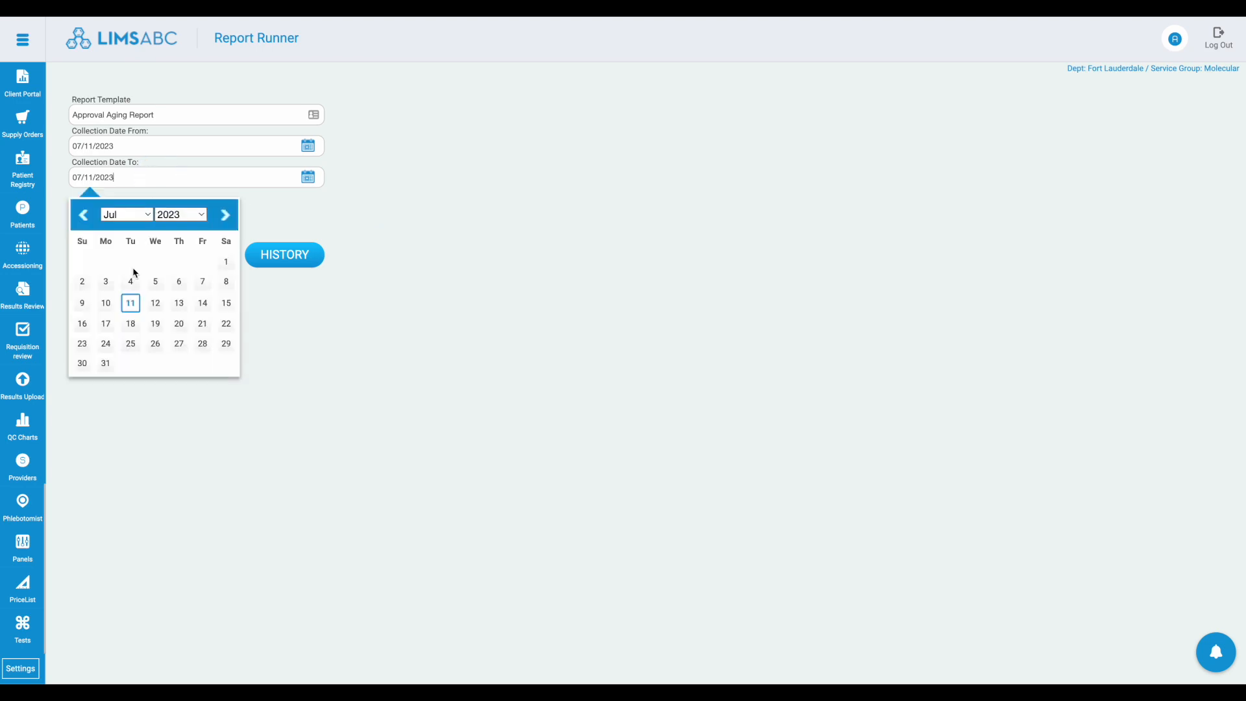
{"action": "left_click", "coordinate": [130, 303]}
{"action": "left_click", "coordinate": [12, 298]}
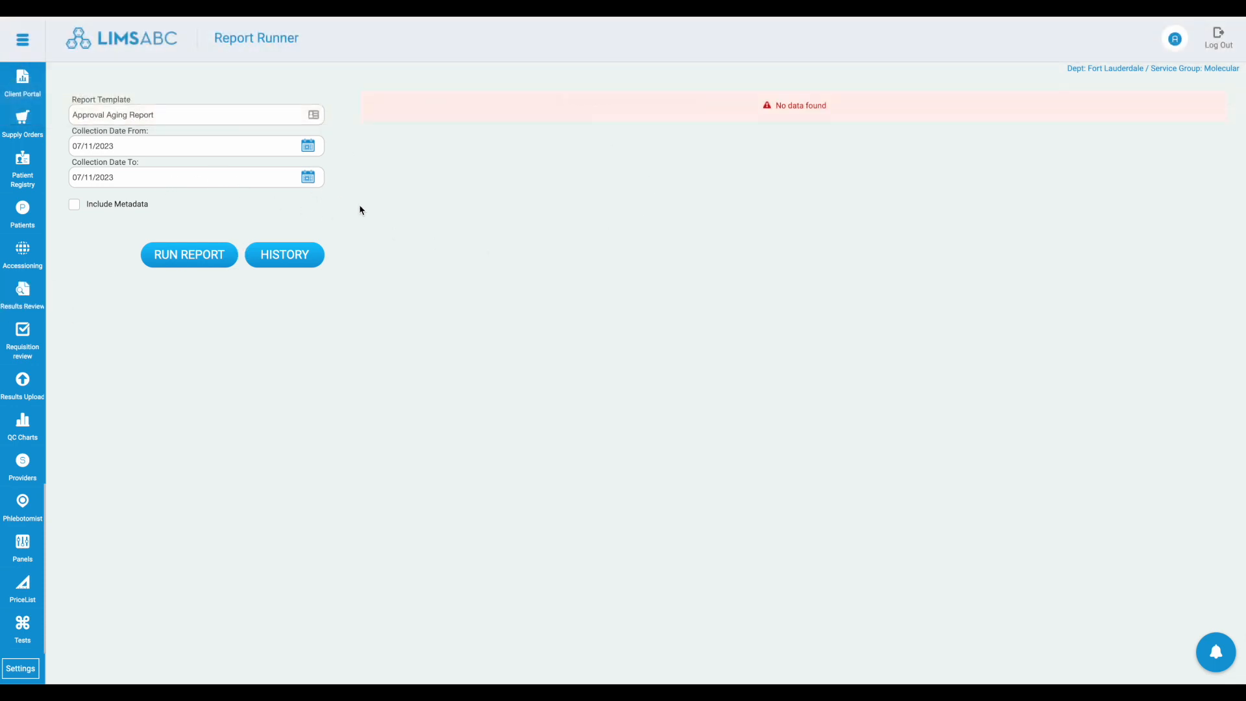
- Change the starting collection date to 07/11/2020 and run the report again
{"action": "left_click", "coordinate": [140, 144]}
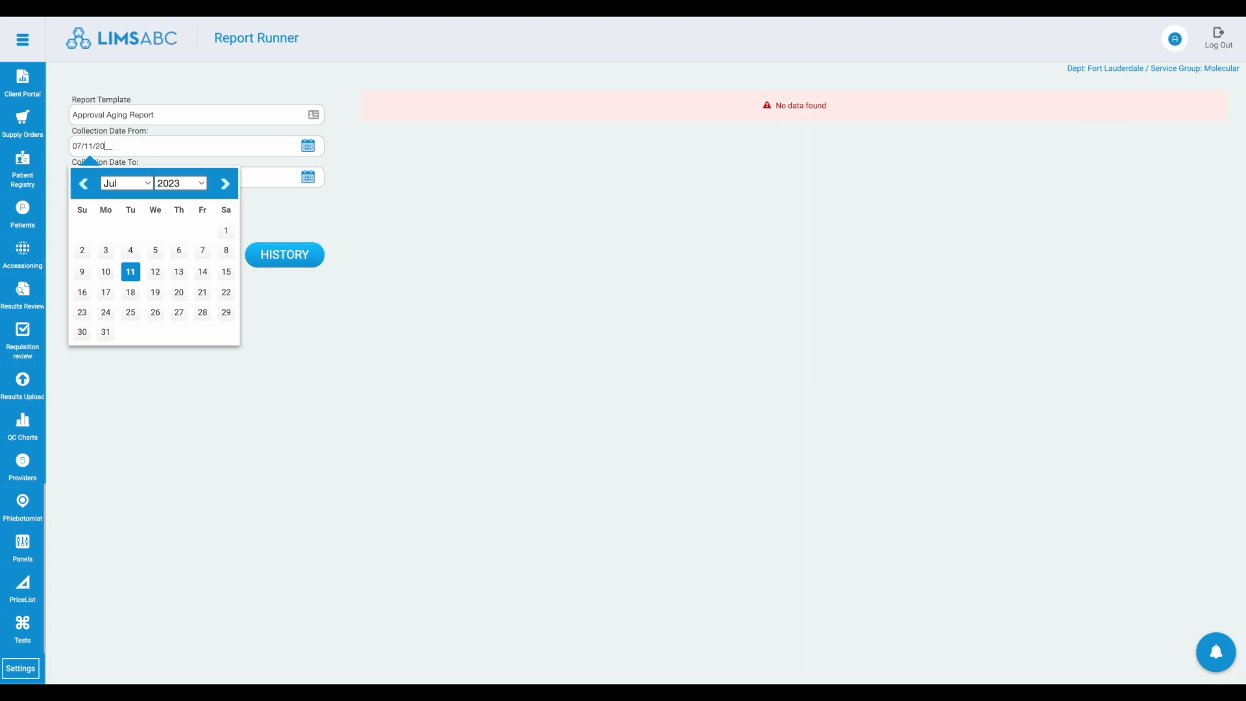
{"action": "type", "text": "0"}
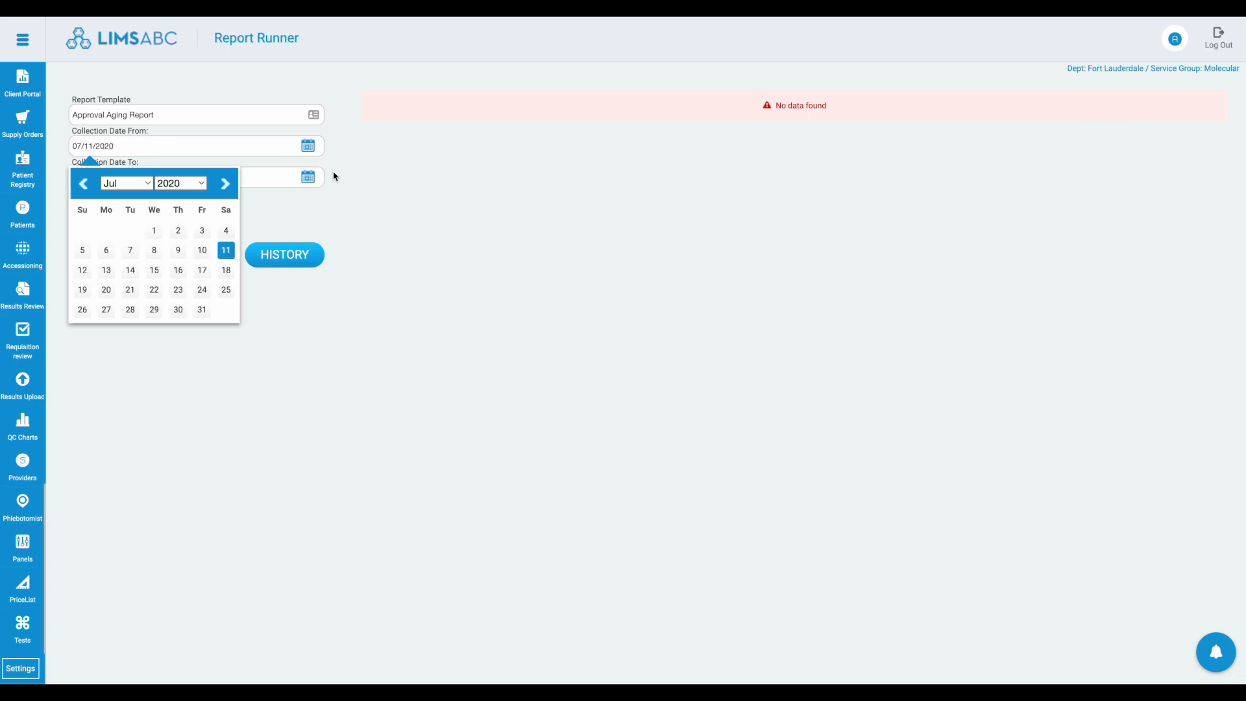
{"action": "left_click", "coordinate": [226, 251]}
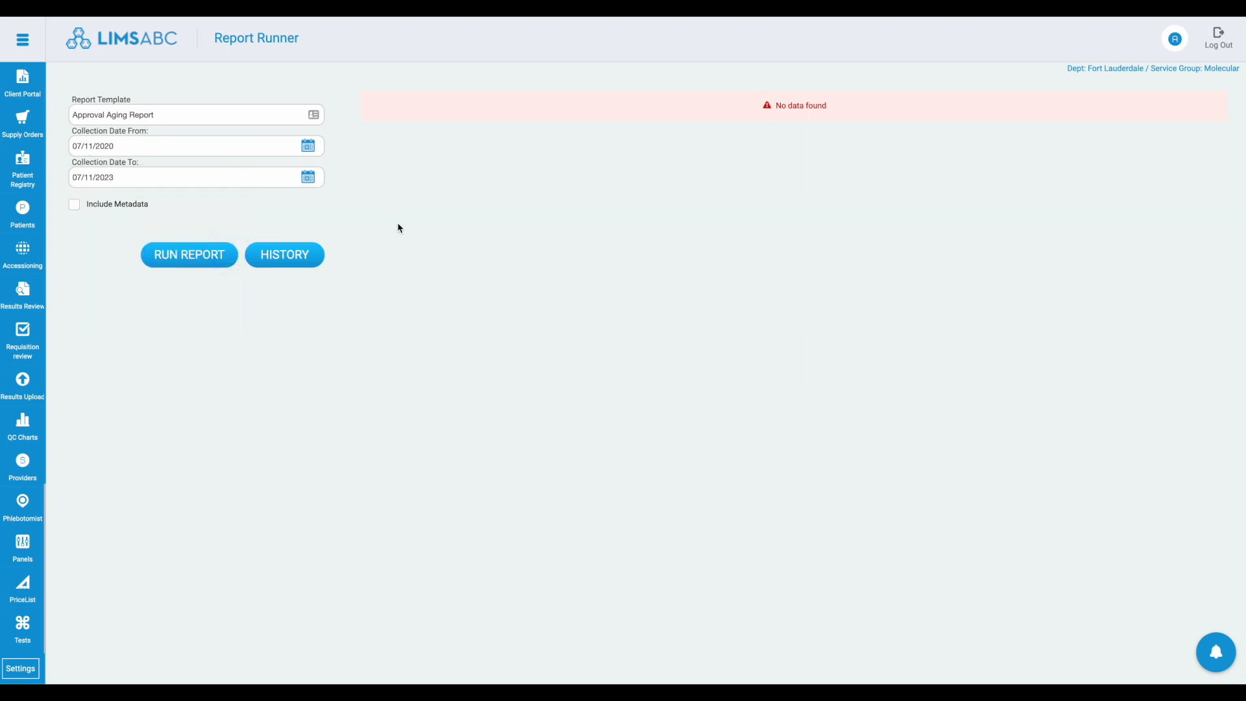
{"action": "left_click", "coordinate": [190, 257]}
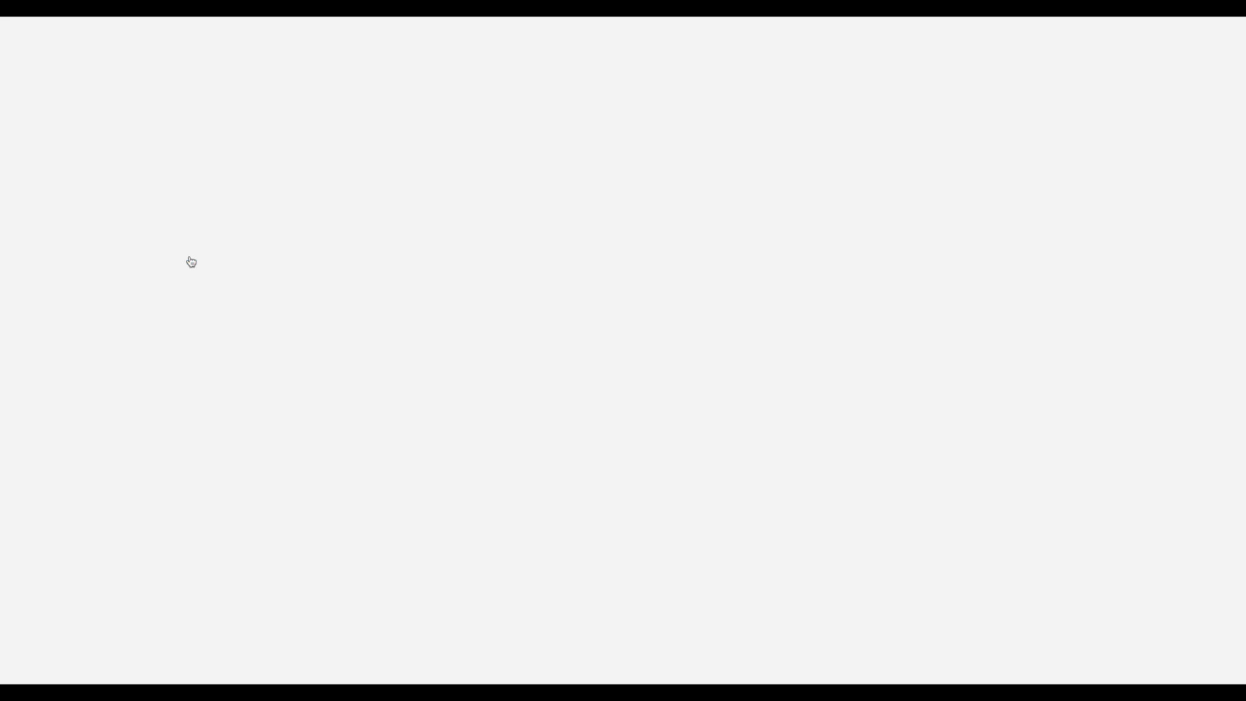